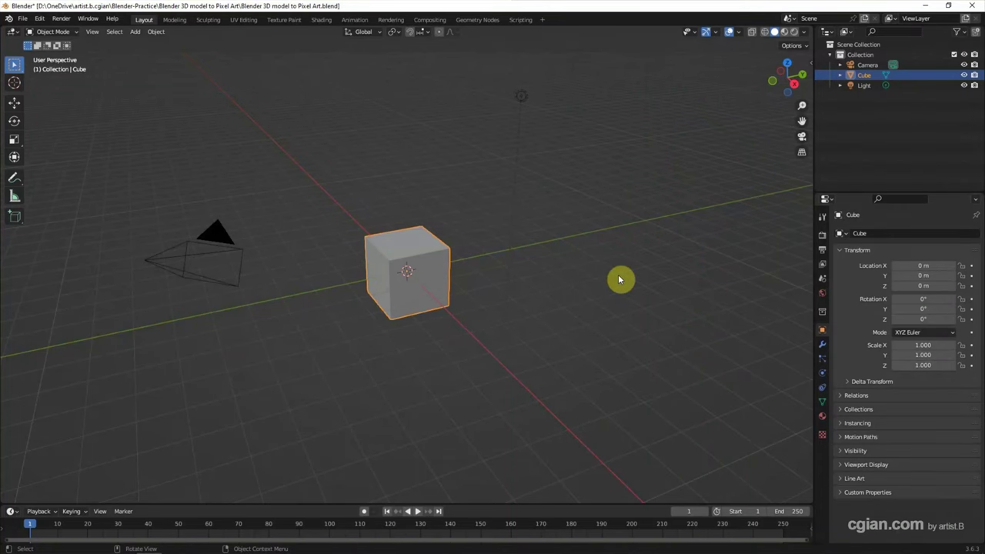
- Delete the default cube, camera and light from the scene
key(ctrl+b)
drag(563, 71, 265, 321)
drag(199, 362, 106, 391)
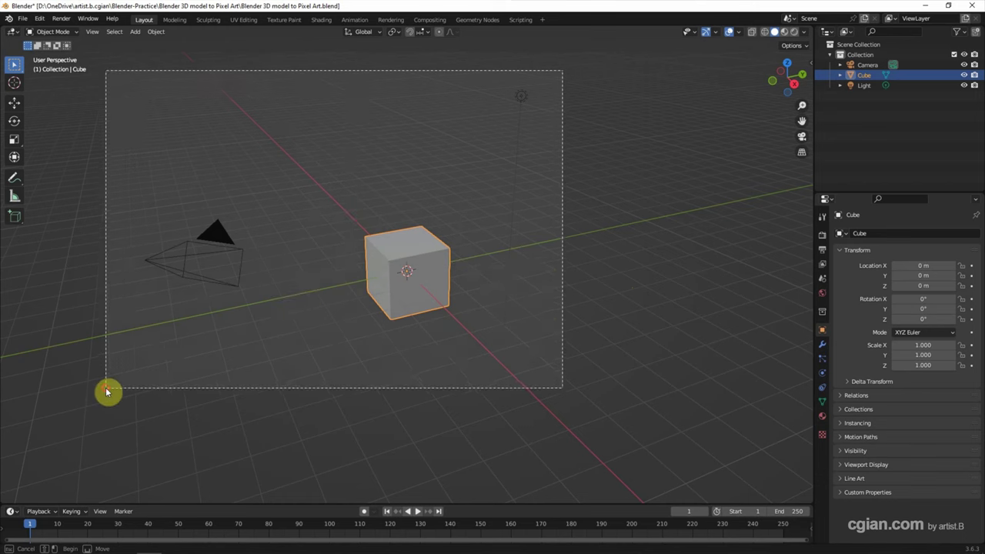
key(Delete)
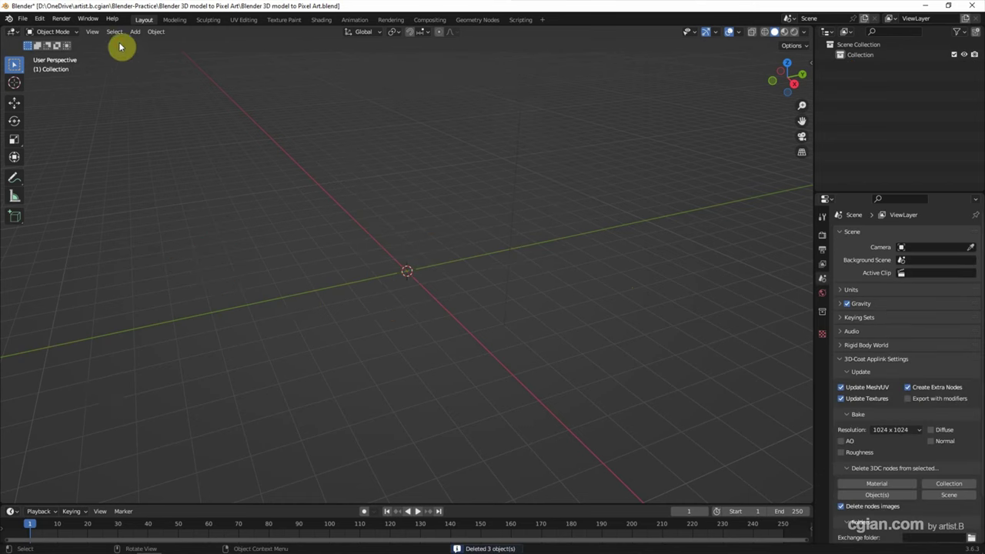
- Add a Suzanne monkey mesh at the origin and show its transform values
click(135, 32)
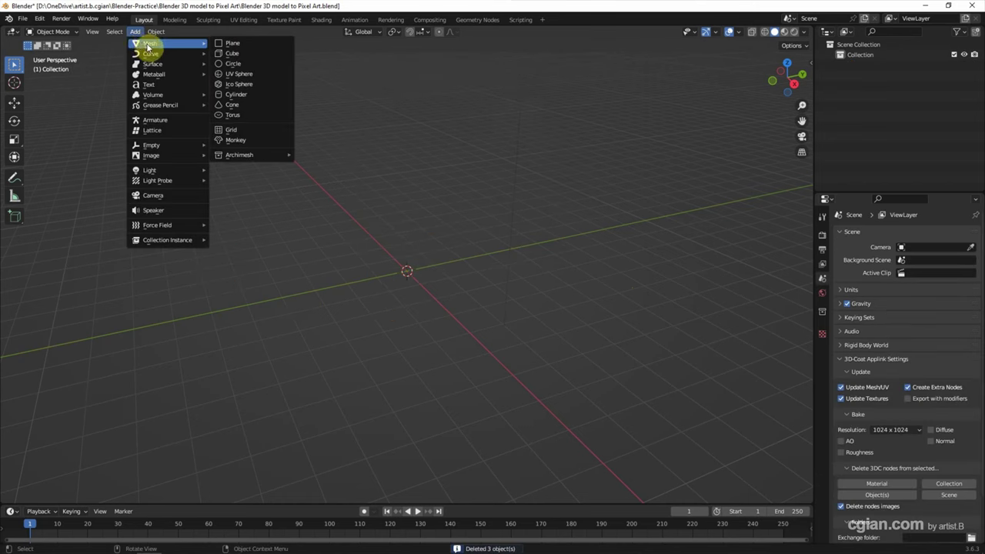
click(242, 144)
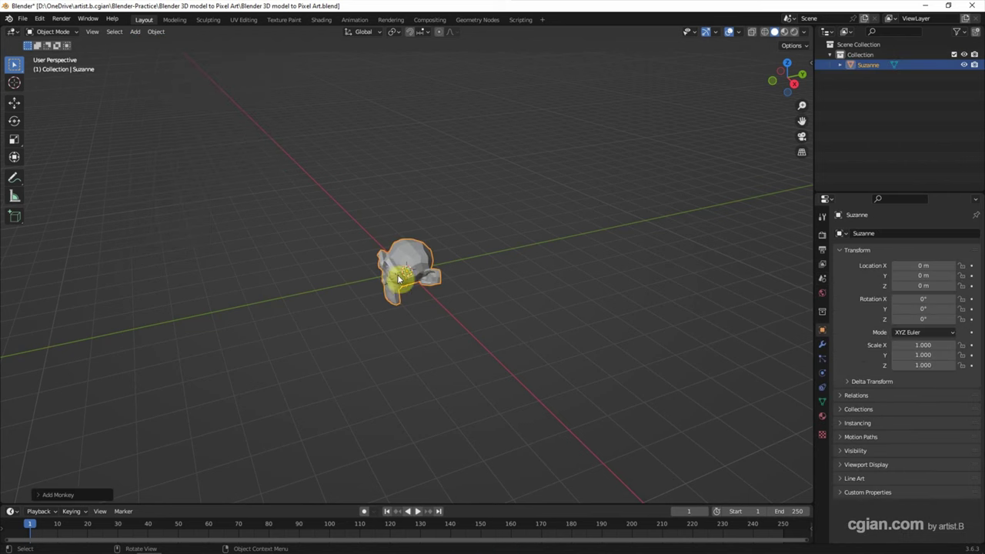
click(806, 60)
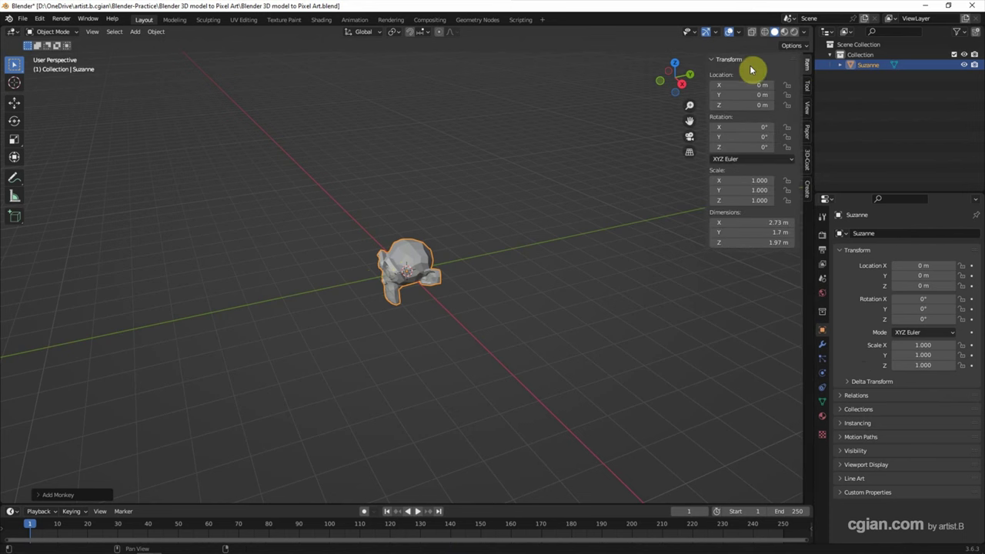
- Rotate Suzanne to -28° on X and 28° on Z
mouse_move(743, 127)
mouse_down()
mouse_move(731, 127)
mouse_move(744, 125)
mouse_up()
click(743, 125)
text(-28)
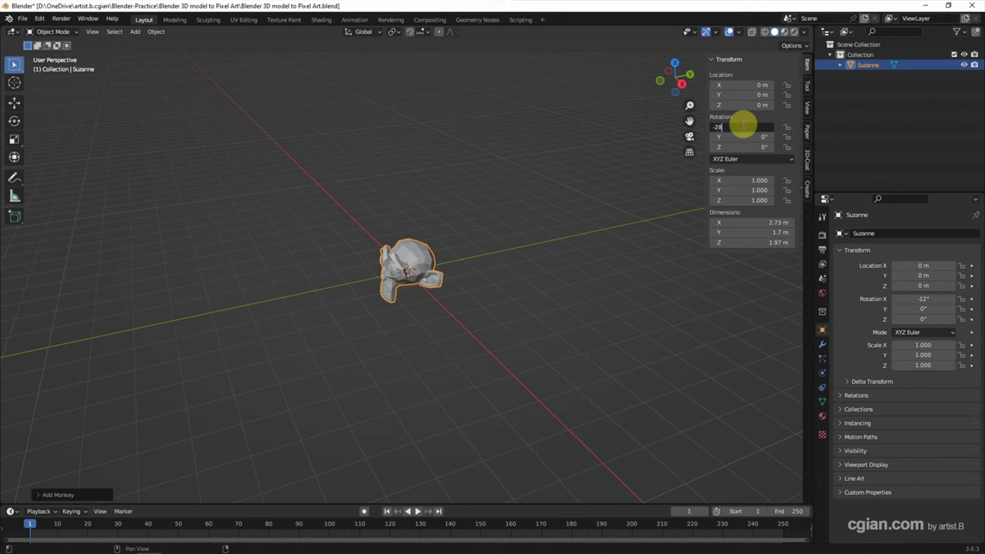
key(Return)
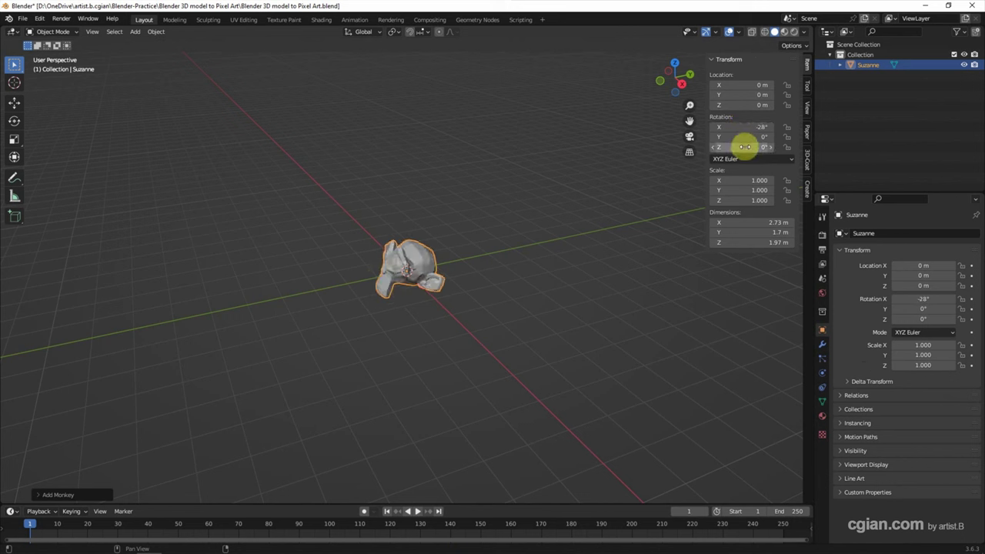
drag(744, 146, 739, 146)
click(739, 146)
text(28)
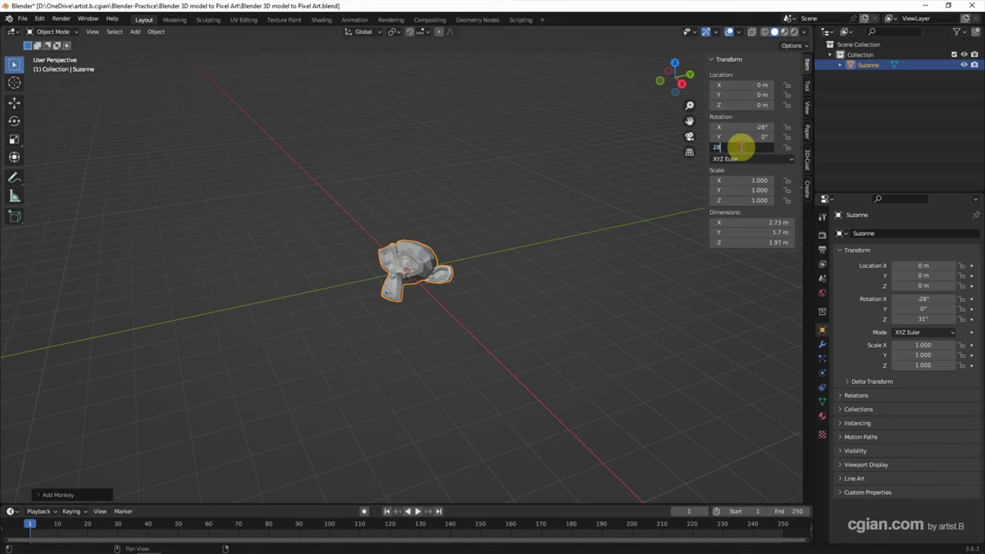
key(Return)
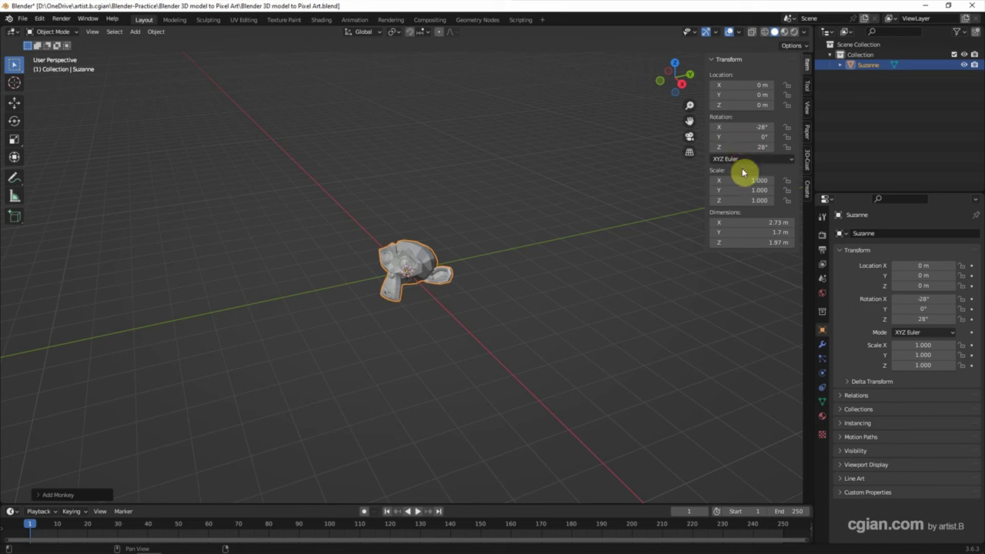
- Scale Suzanne uniformly to 2.200 on X, Y and Z
drag(742, 180, 741, 201)
text(2.2)
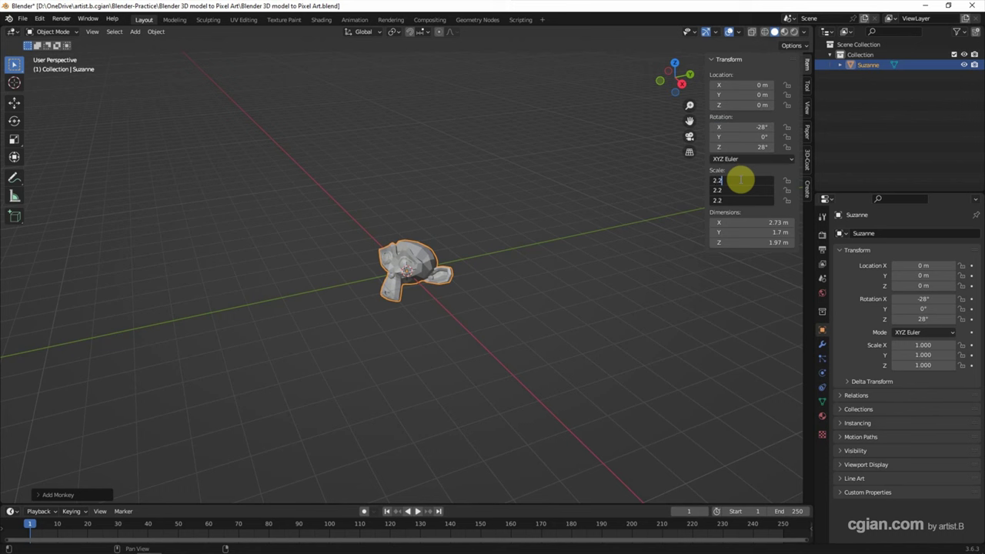
key(Return)
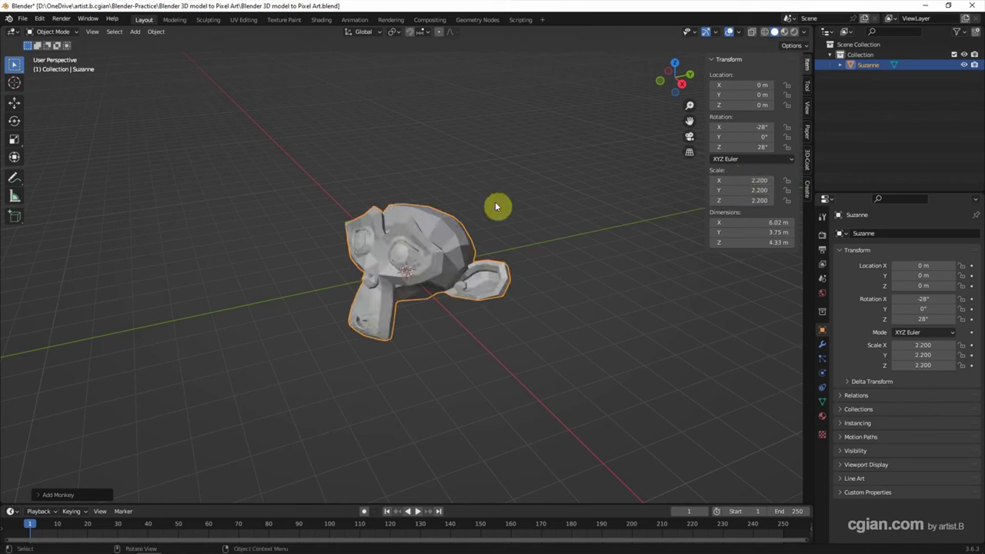
click(136, 32)
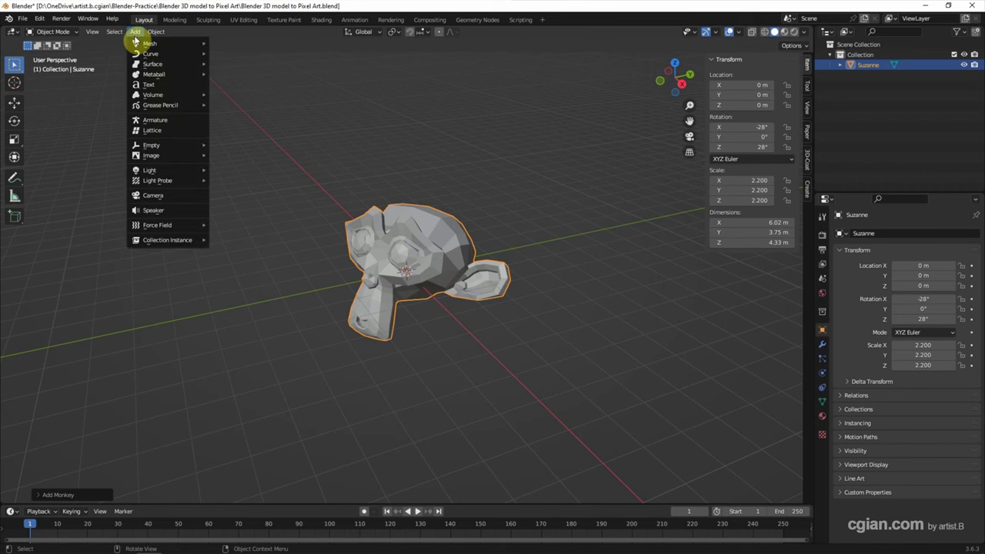
- Add a camera and align it to the current view framing Suzanne
click(168, 196)
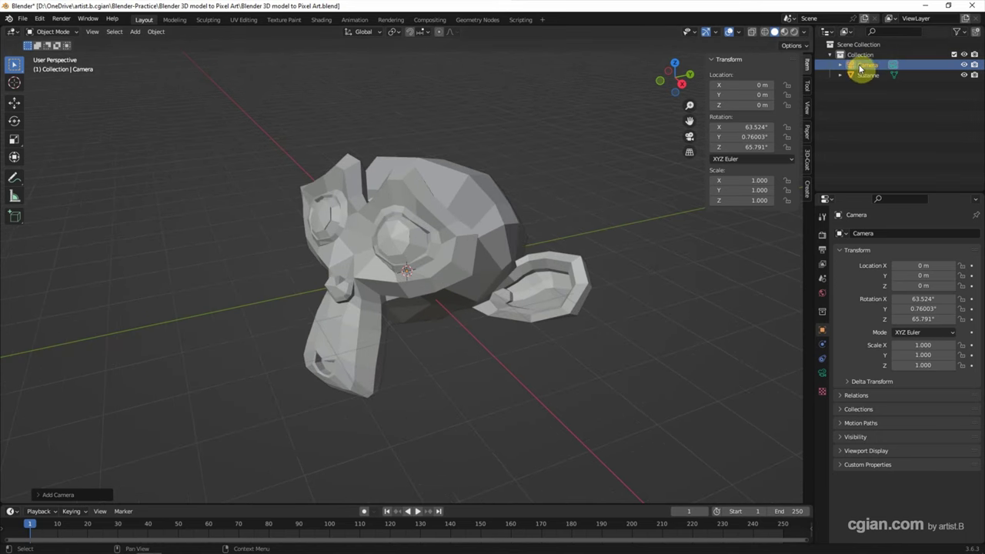
click(94, 32)
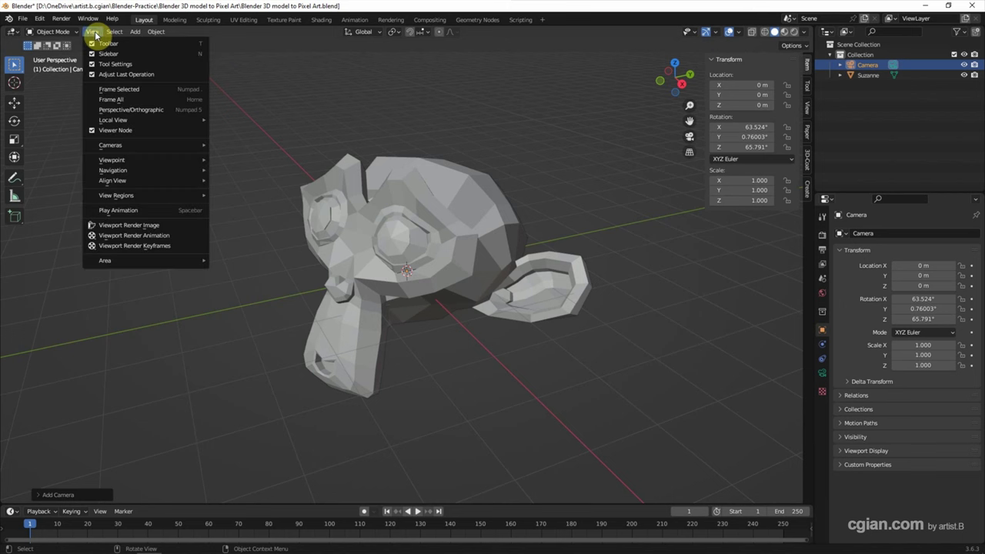
mouse_move(113, 180)
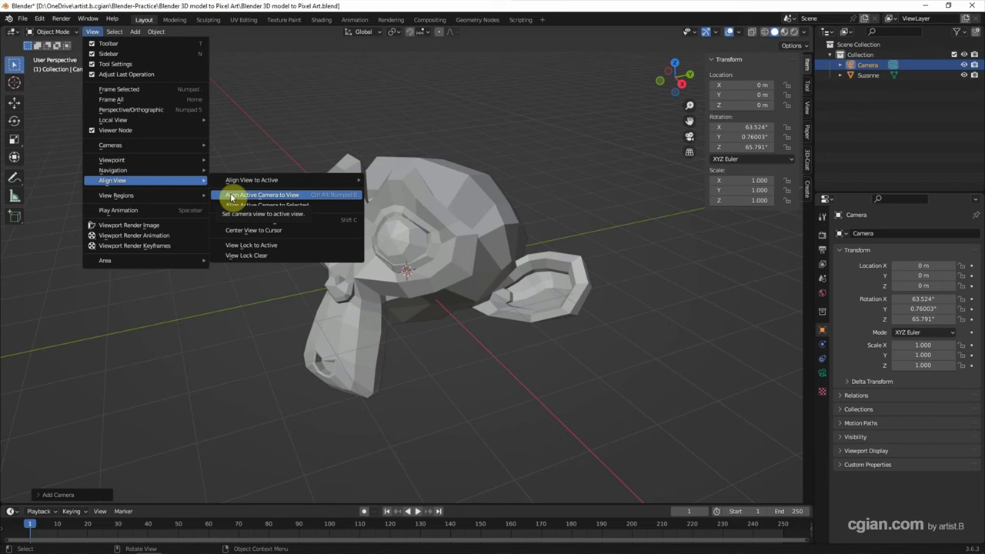
click(231, 195)
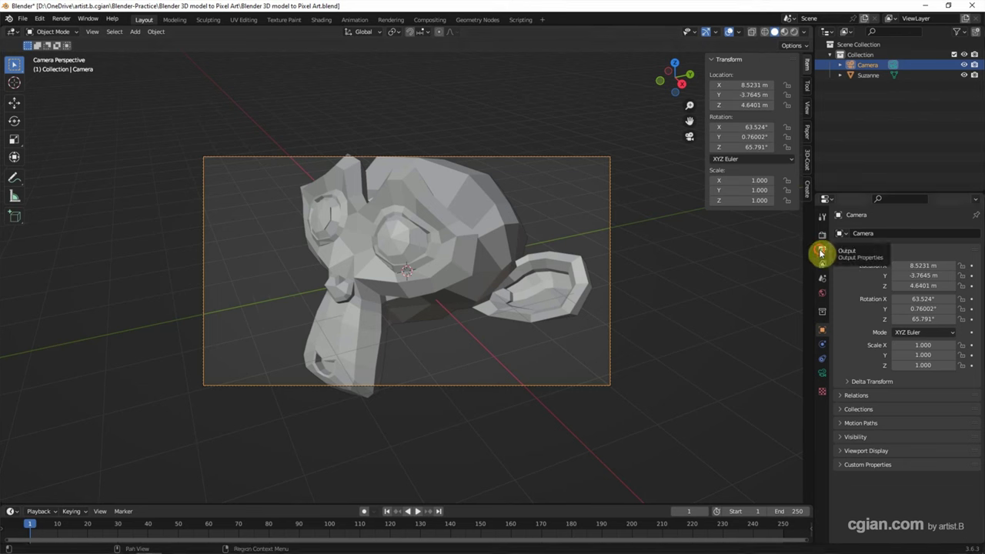
- Set the render resolution X to 1080 px for a 1080 × 1080 output
click(822, 254)
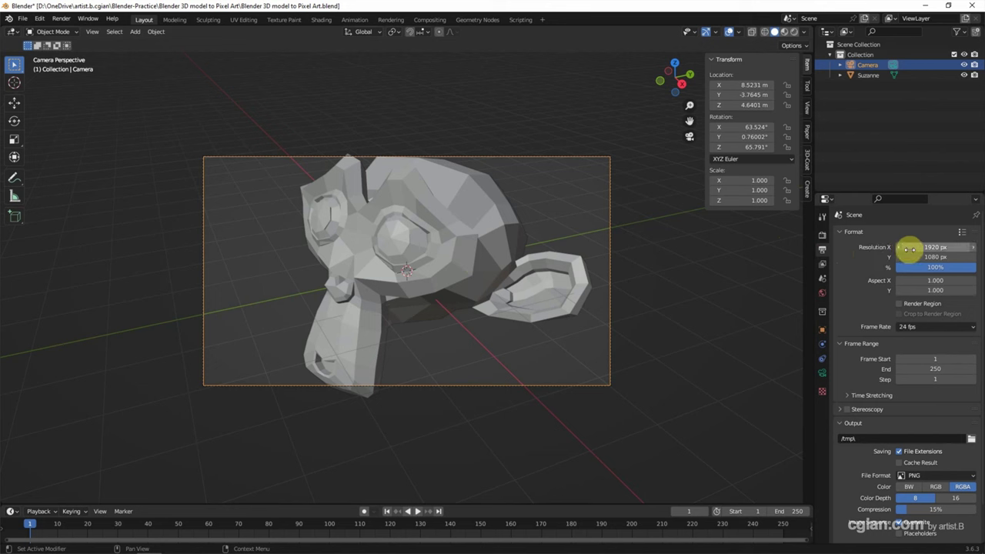
double_click(907, 247)
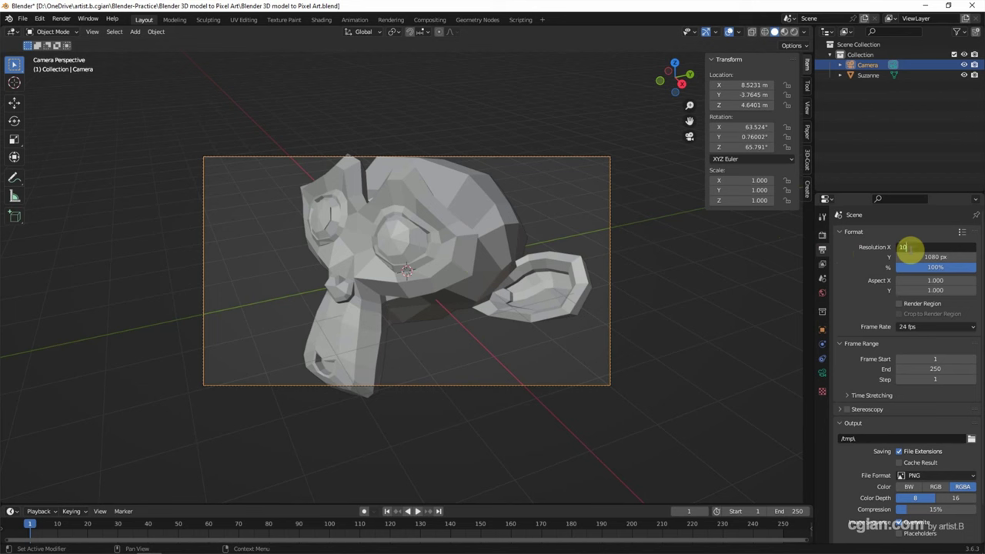
text(80)
key(Return)
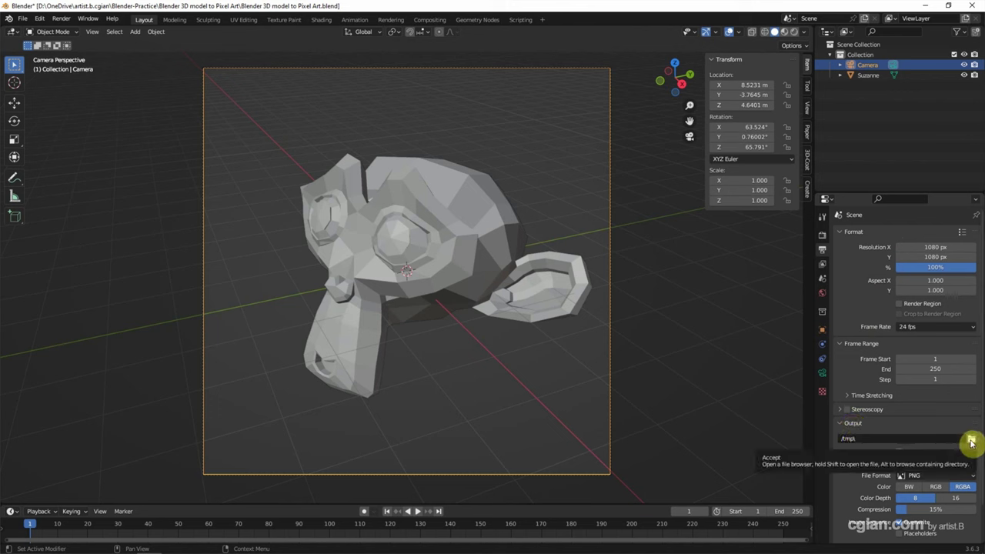
- Set the render output path to the project folder instead of /tmp/
click(971, 441)
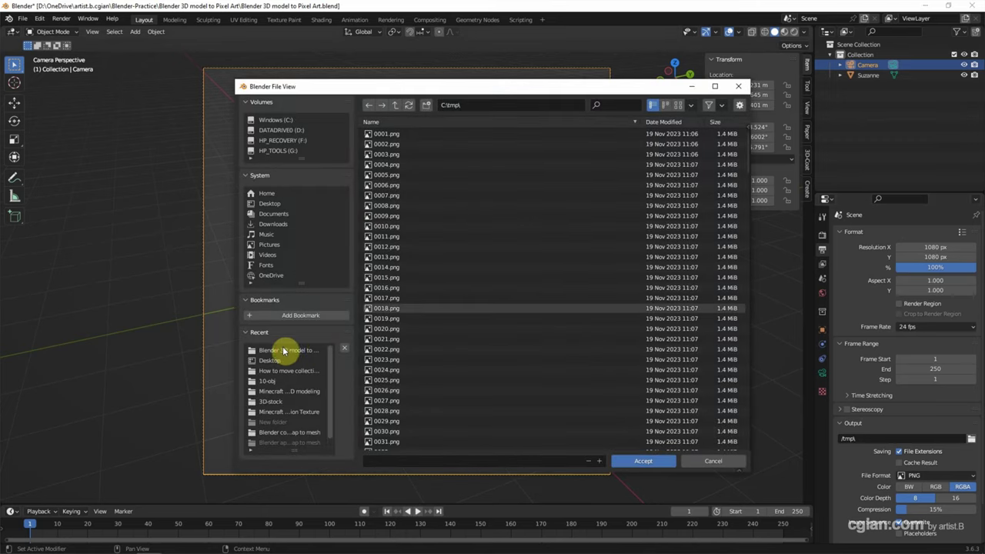
click(283, 350)
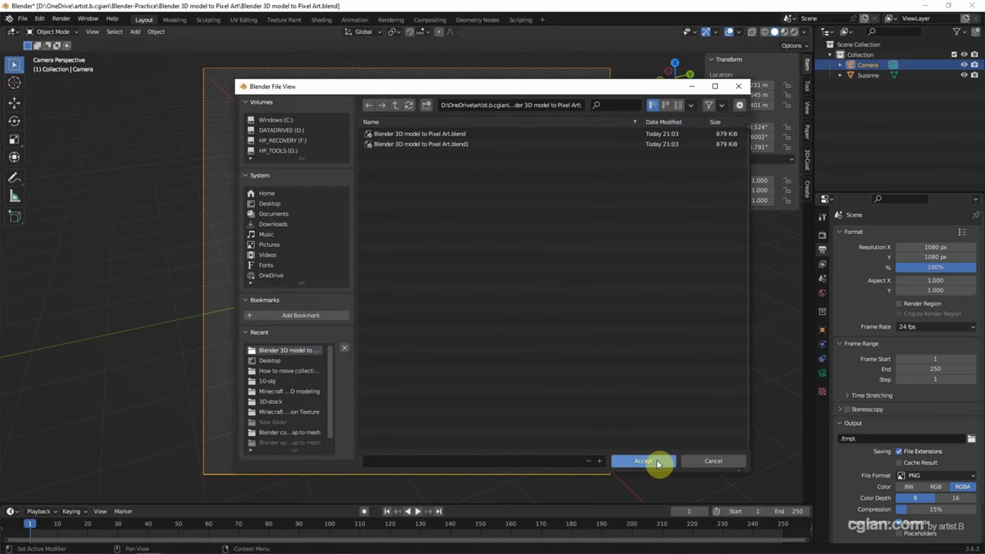
click(658, 463)
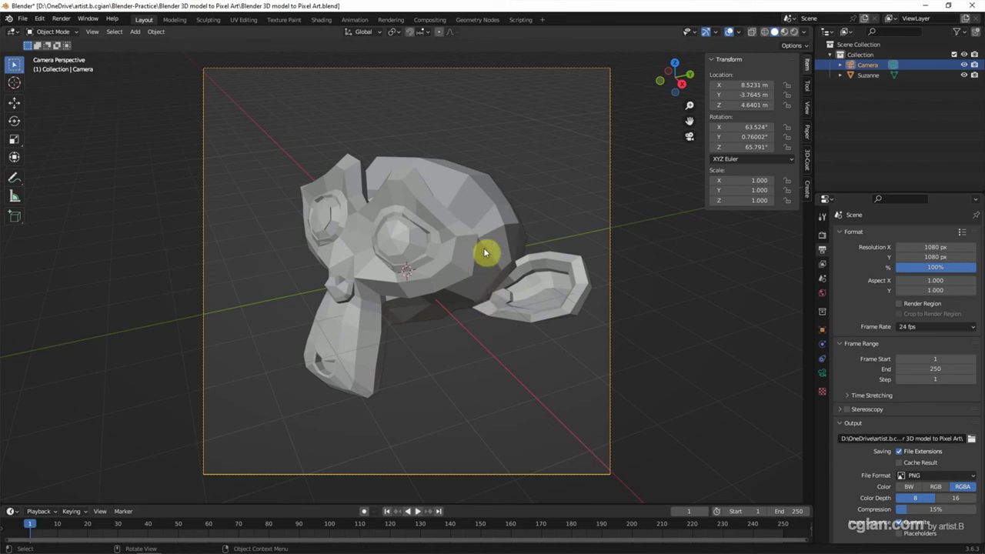
click(785, 34)
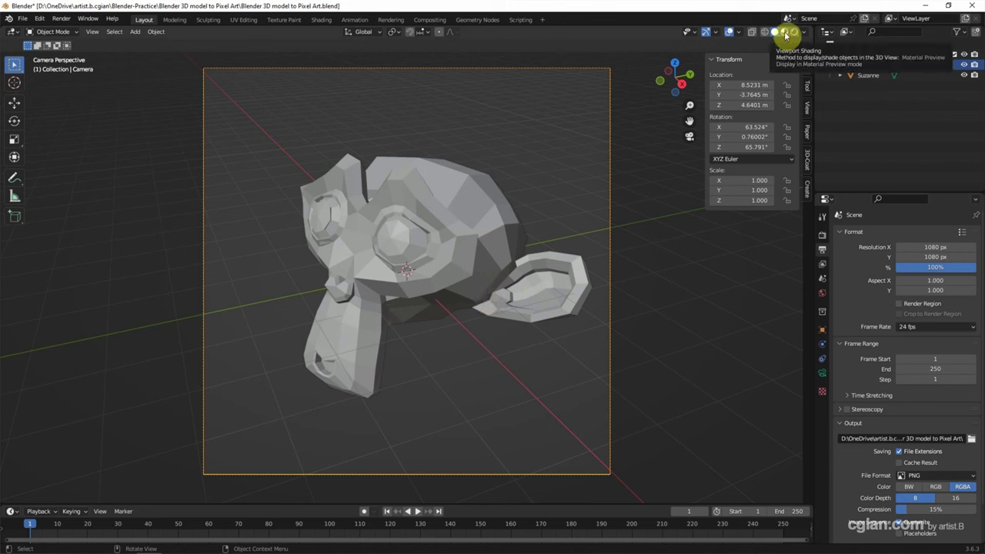
- Give Suzanne Material.001 with orange base colour (0.800, 0.359, 0.212), plus an empty second slot
click(868, 76)
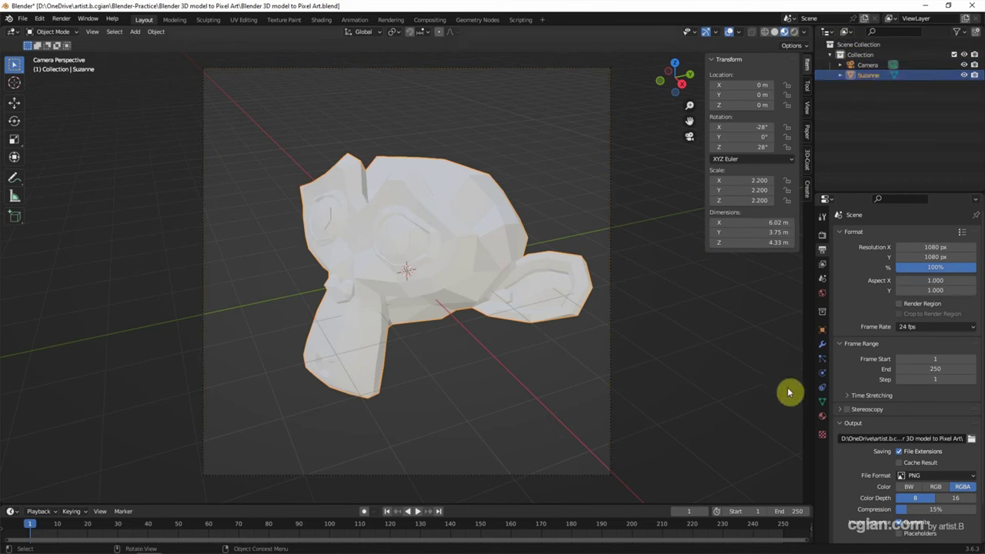
click(822, 420)
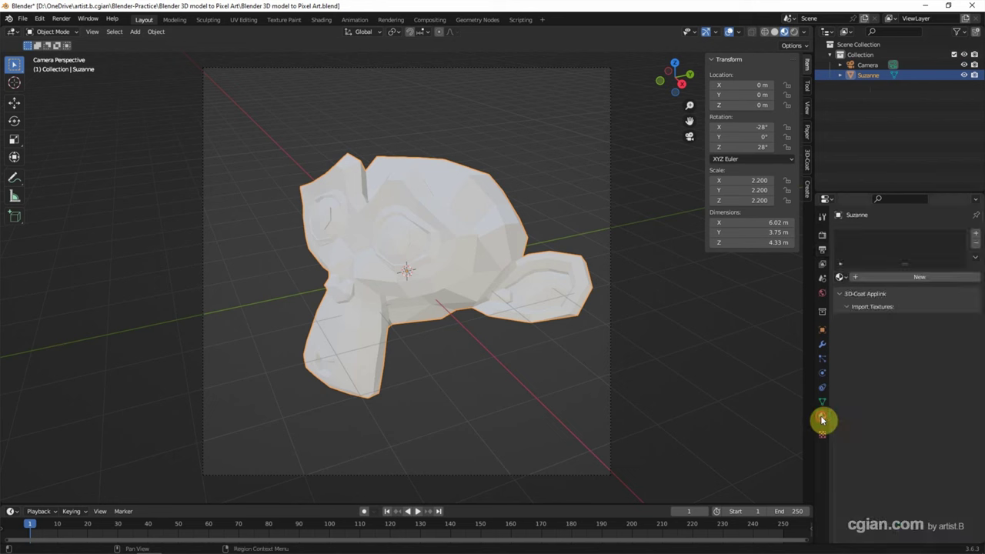
click(889, 278)
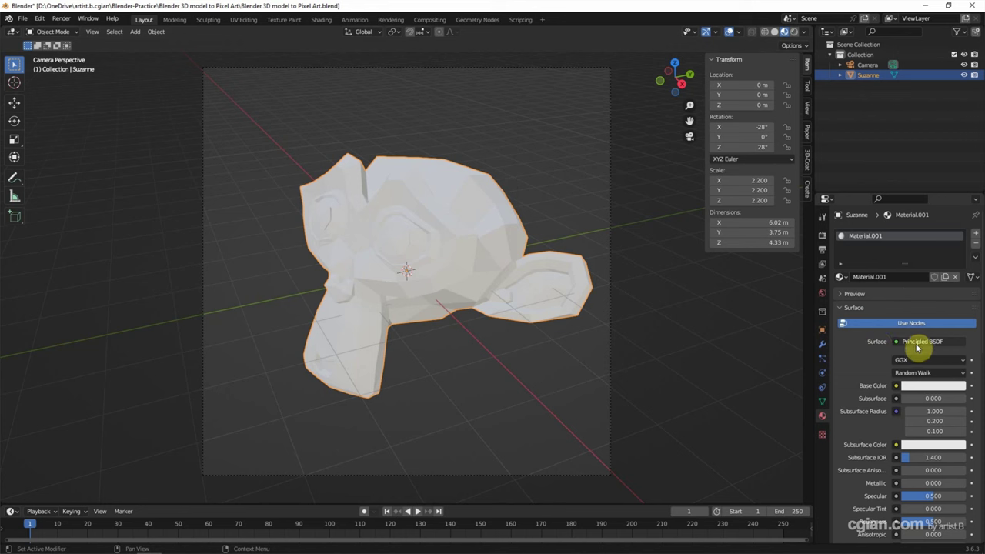
click(925, 388)
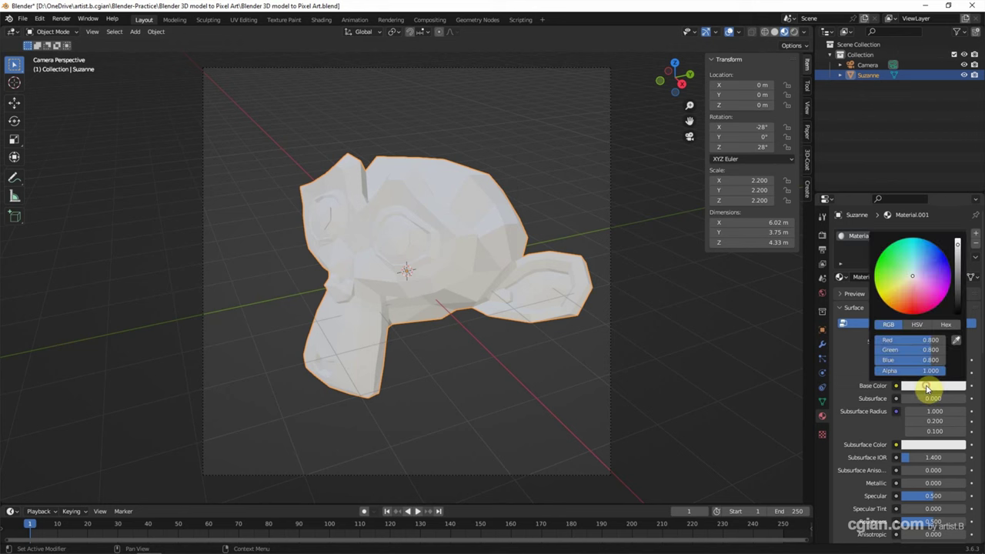
click(908, 284)
drag(908, 284, 905, 289)
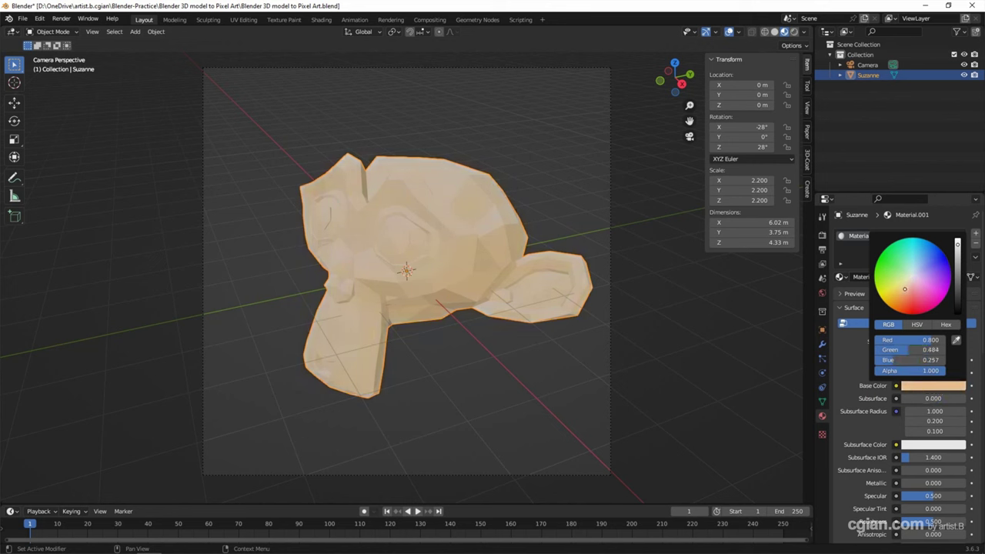
drag(913, 349, 905, 349)
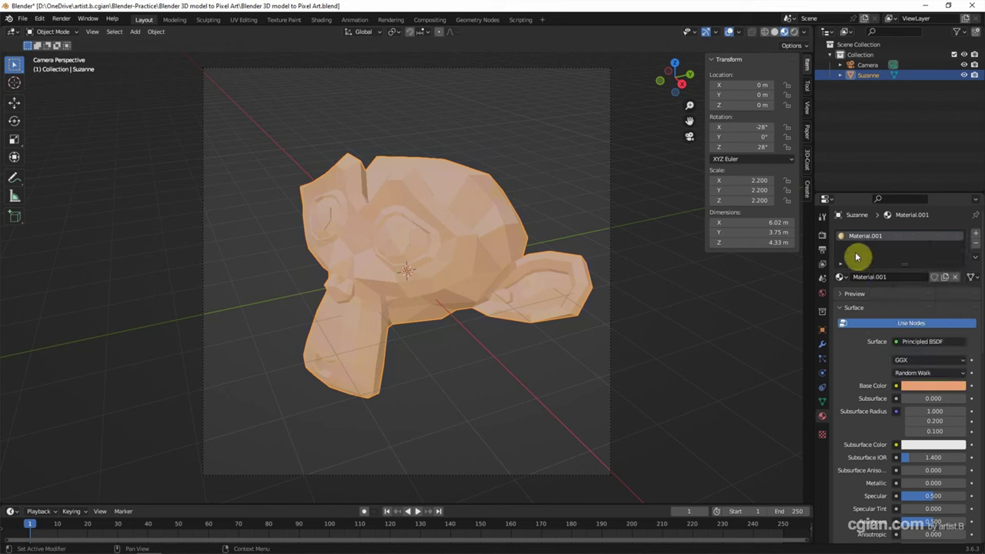
click(976, 234)
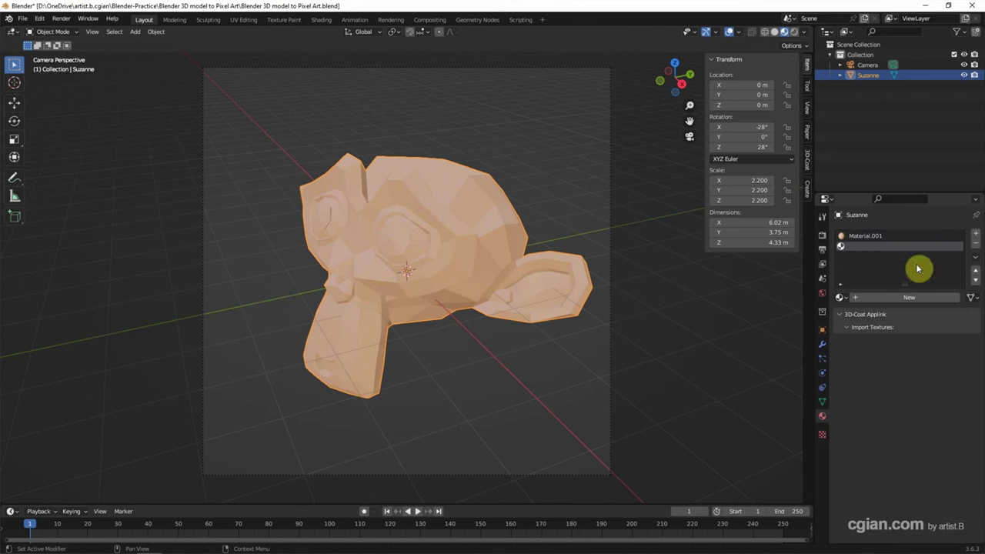
- Create a white-based material named Material in the second slot
click(900, 299)
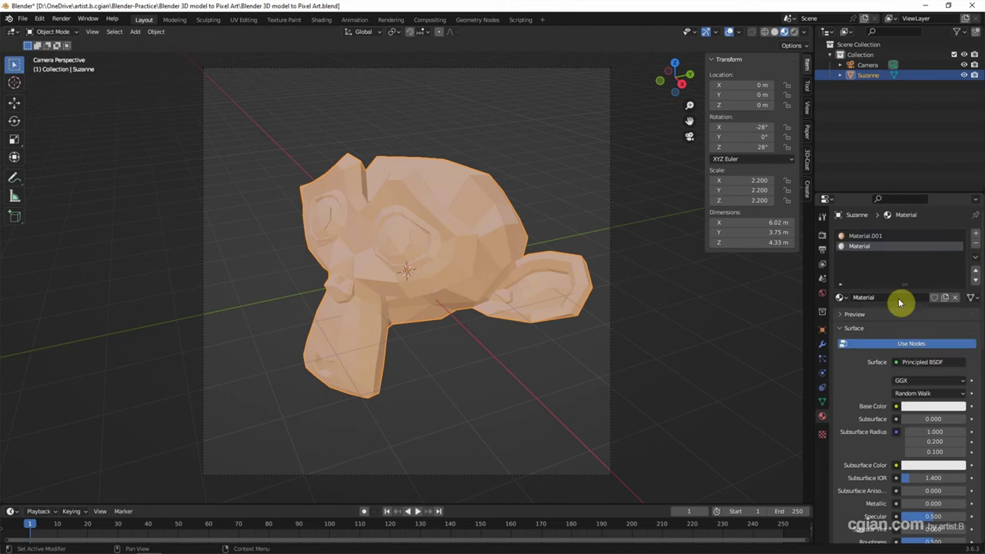
click(916, 407)
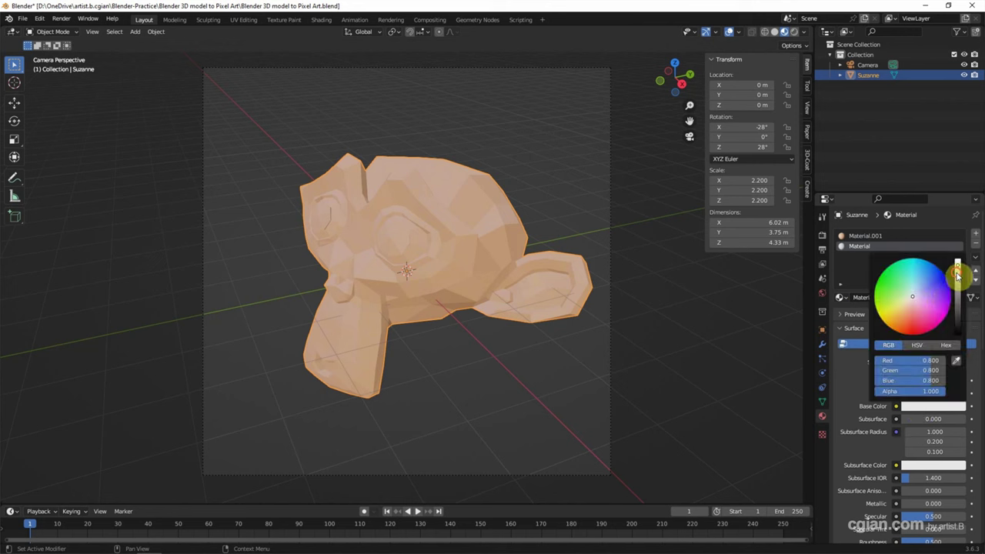
click(850, 274)
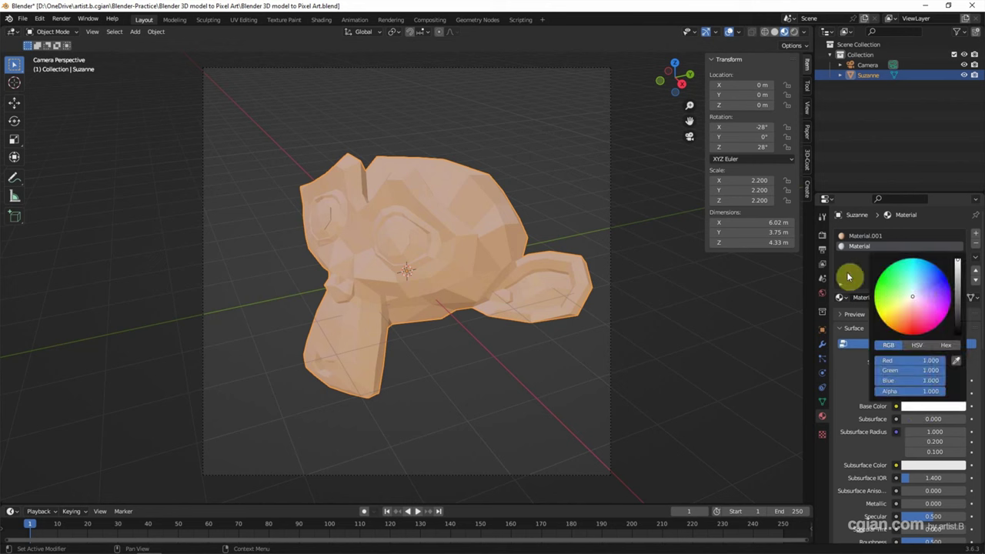
- Add a third slot holding Material.002 with a black base colour
click(976, 235)
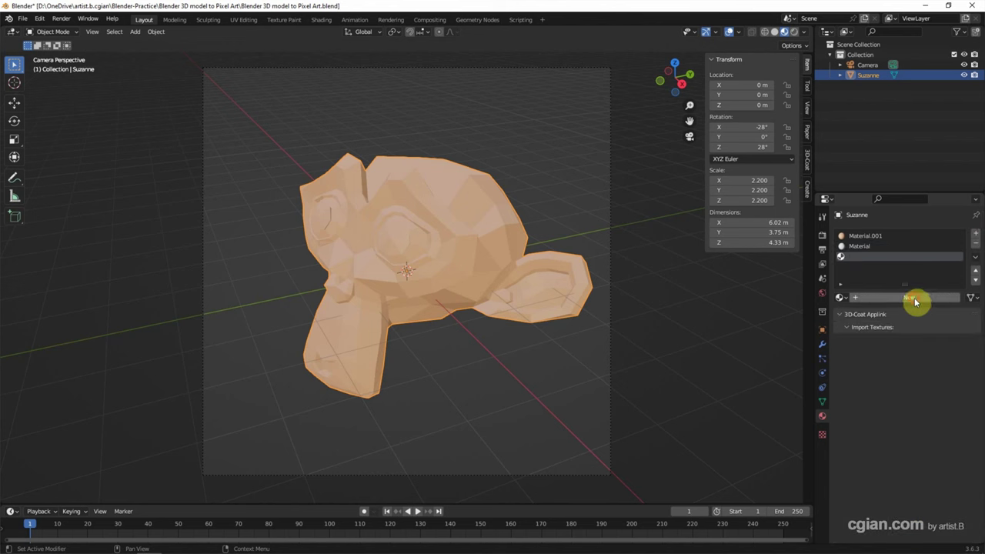
click(915, 299)
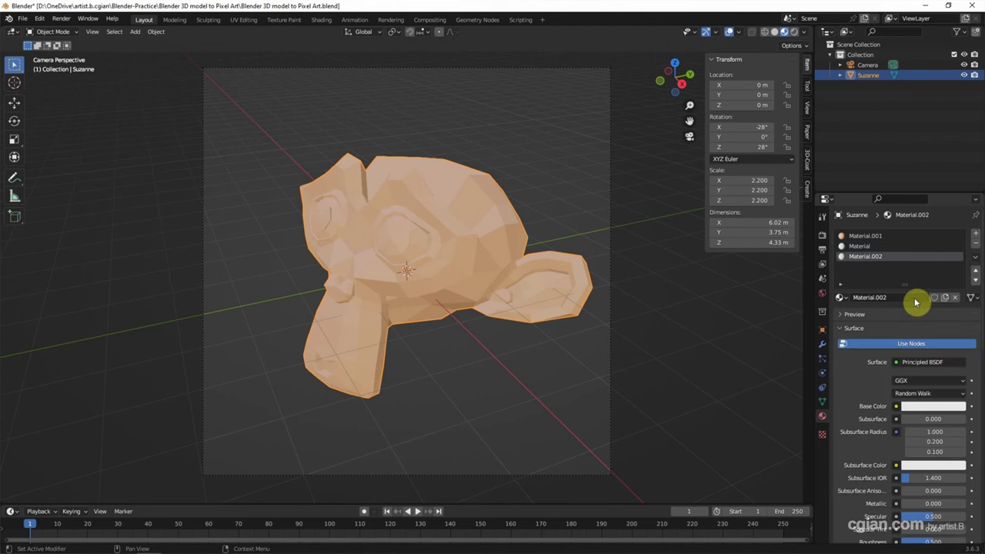
click(924, 407)
drag(958, 276, 958, 332)
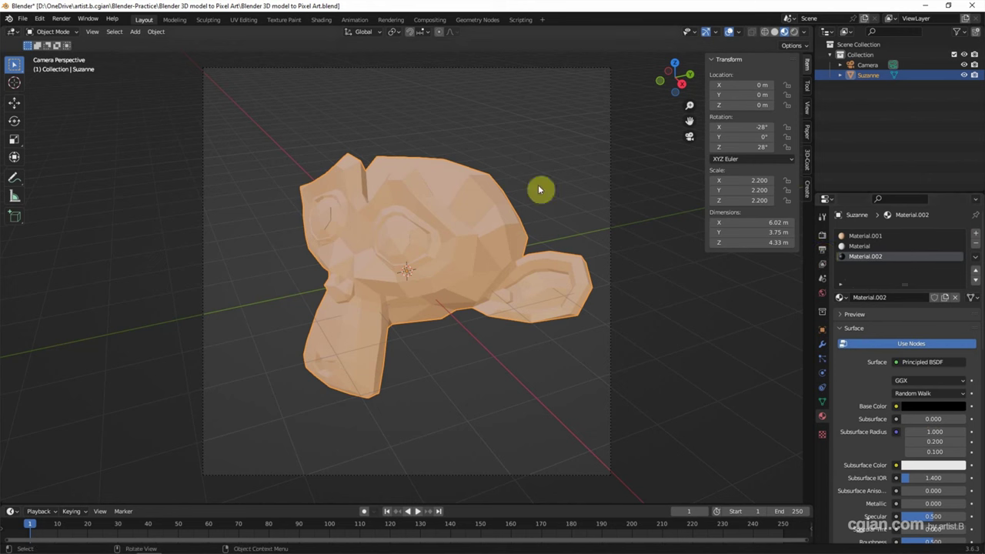
click(429, 142)
click(424, 189)
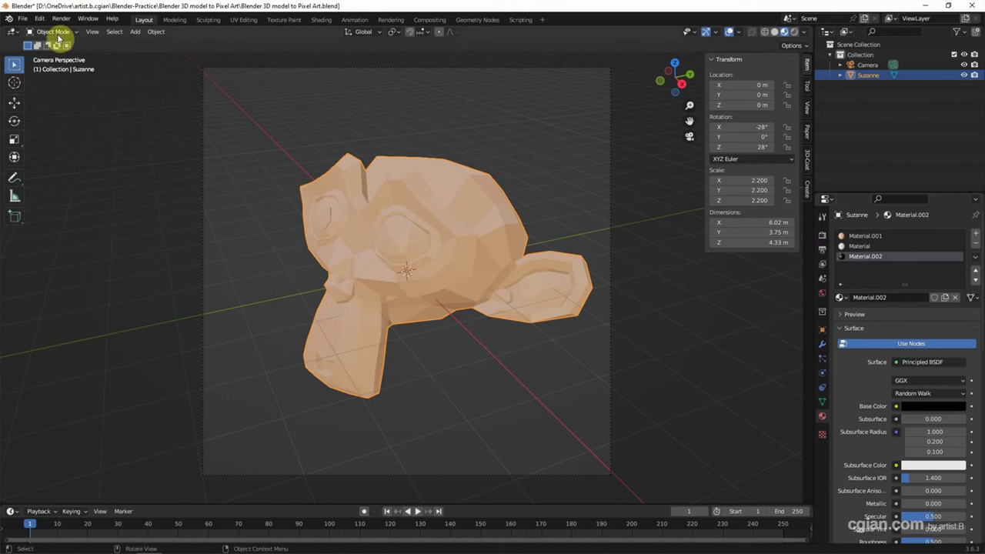
click(53, 31)
- In Edit Mode, assign black Material.002 to both eyes' pupil faces
click(57, 60)
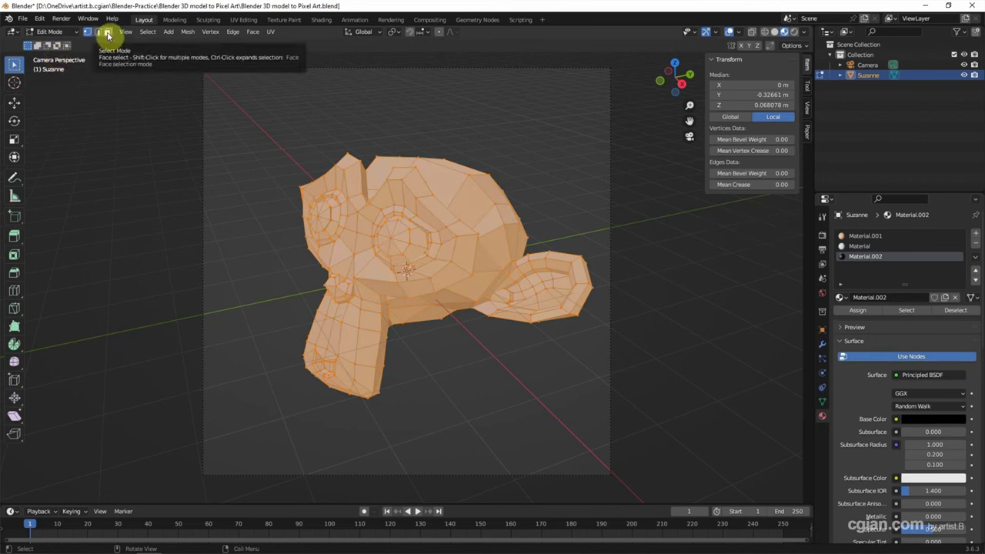
click(107, 32)
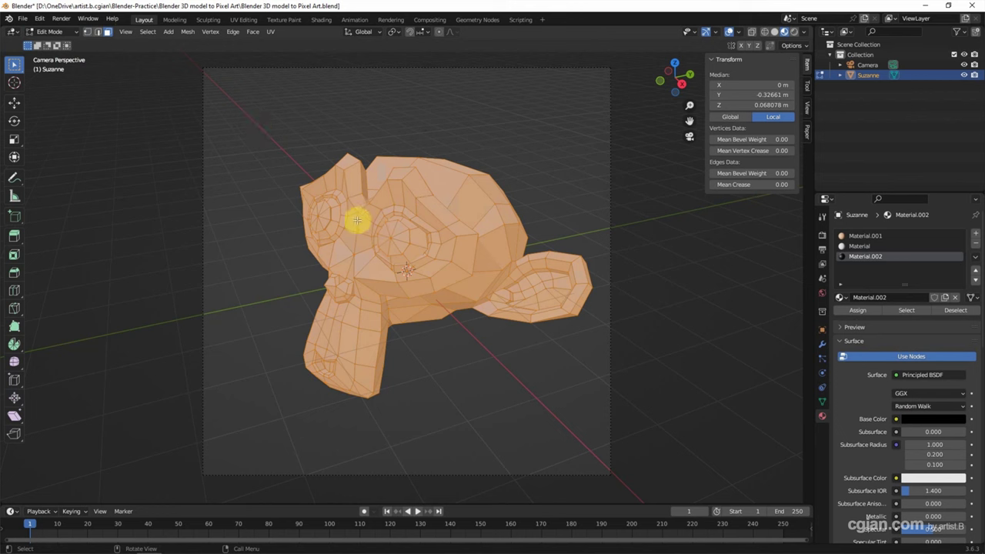
click(402, 237)
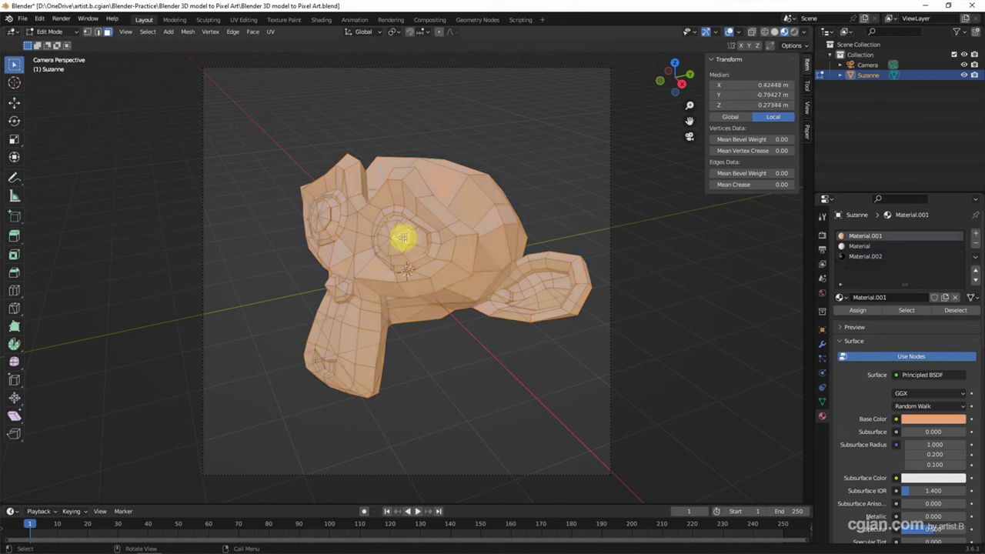
click(401, 229)
click(380, 233)
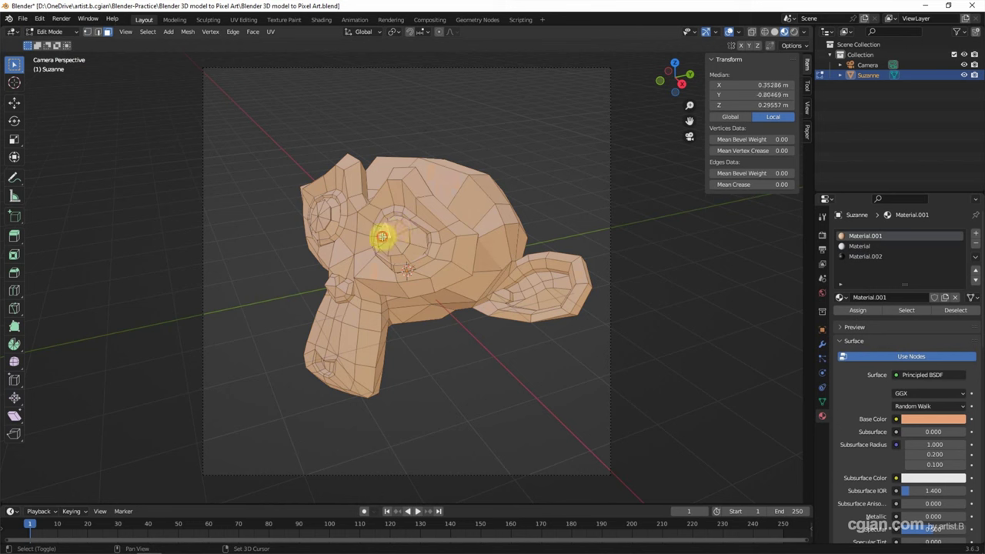
click(387, 245)
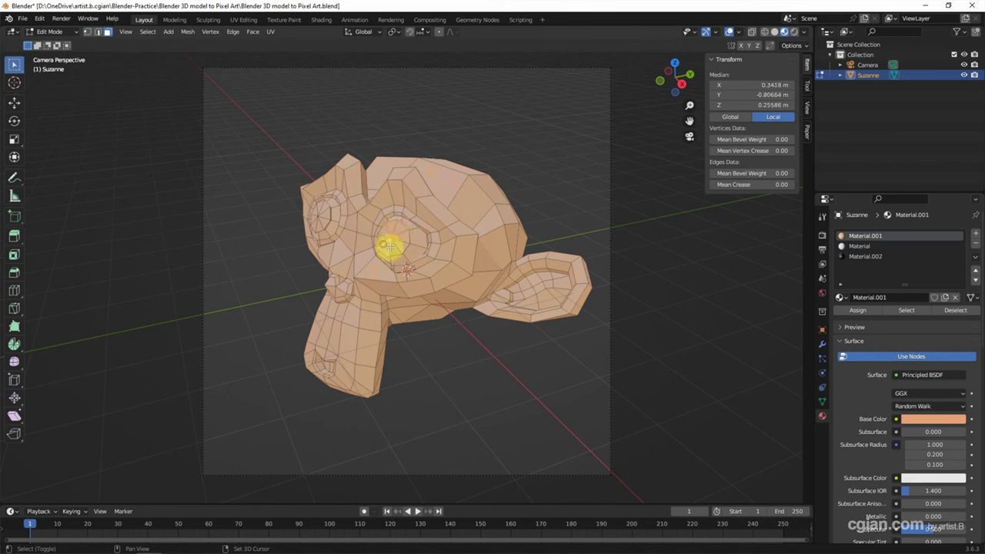
shift+click(315, 218)
shift+click(318, 221)
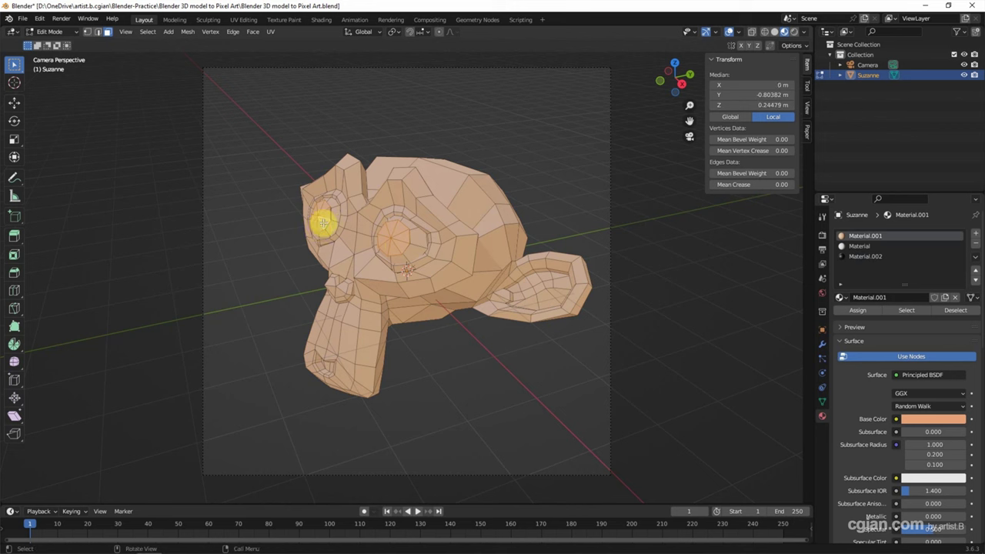
click(856, 258)
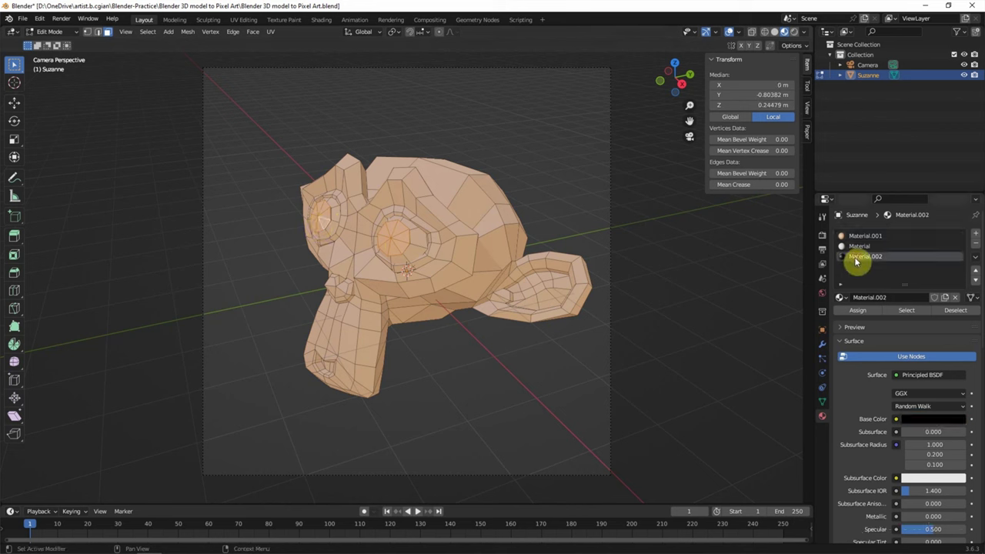
click(849, 314)
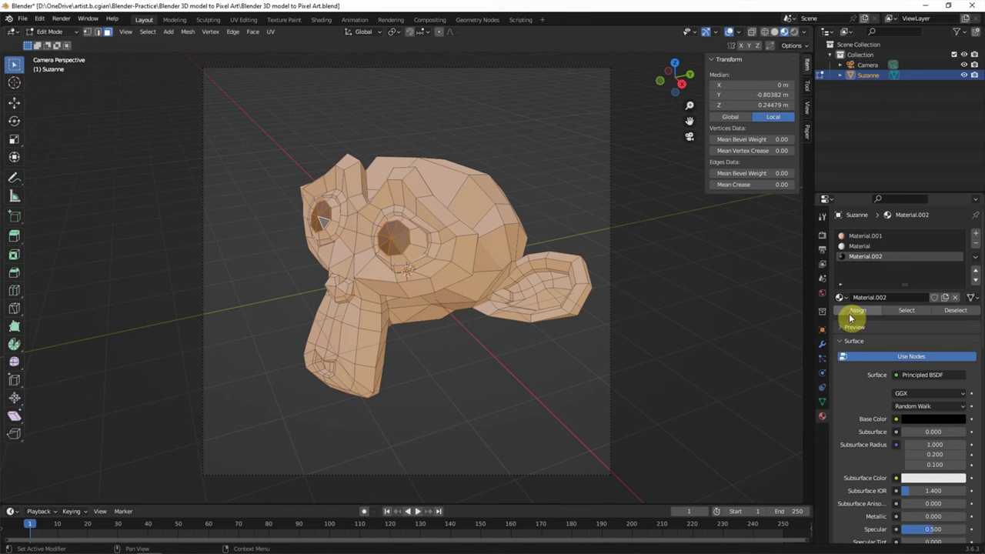
- Assign the white Material to the faces surrounding each pupil
click(413, 250)
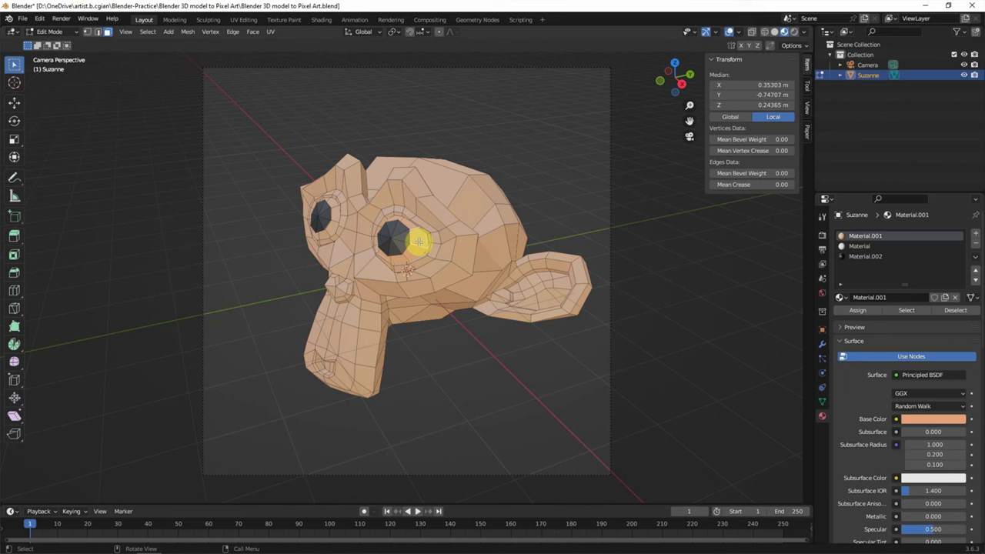
click(856, 246)
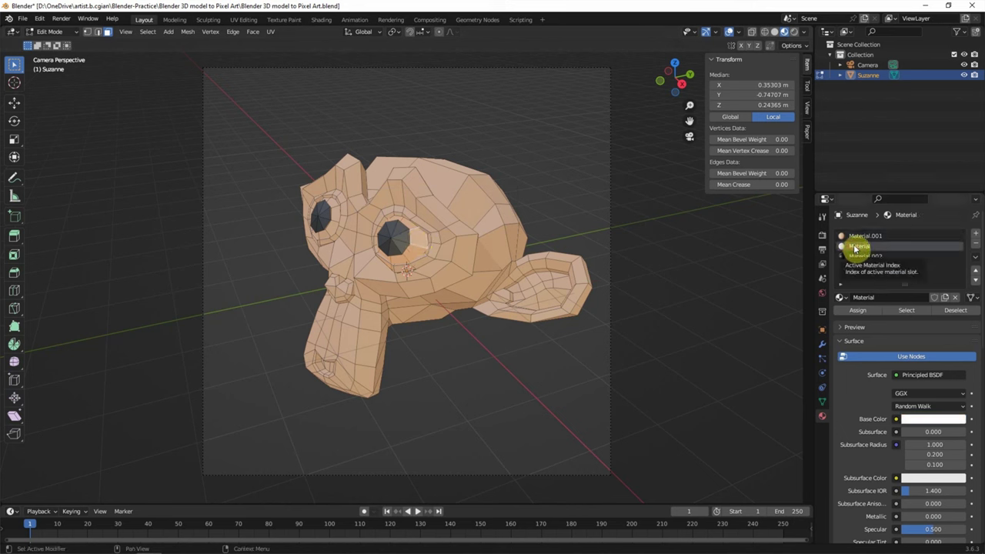
click(856, 310)
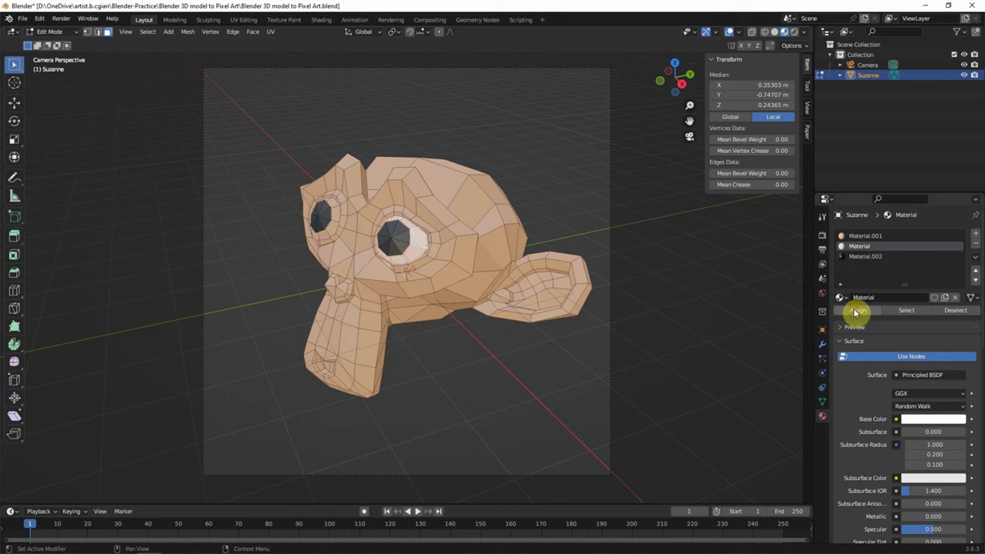
alt+click(330, 222)
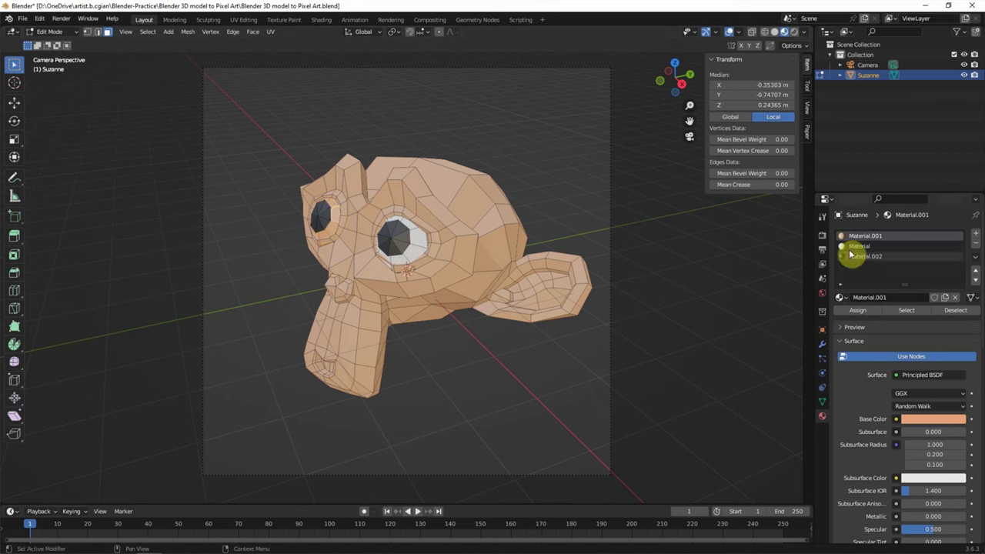
click(854, 247)
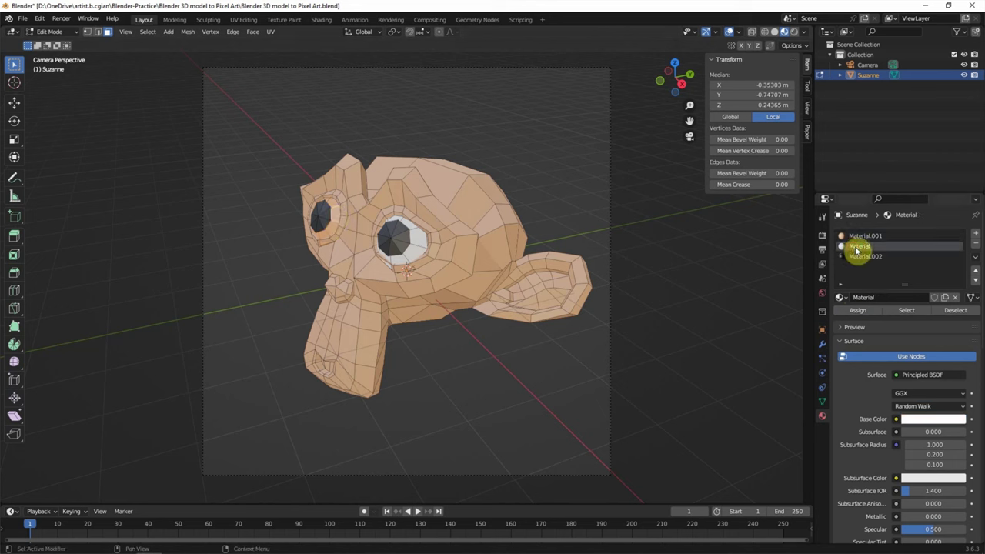
click(852, 311)
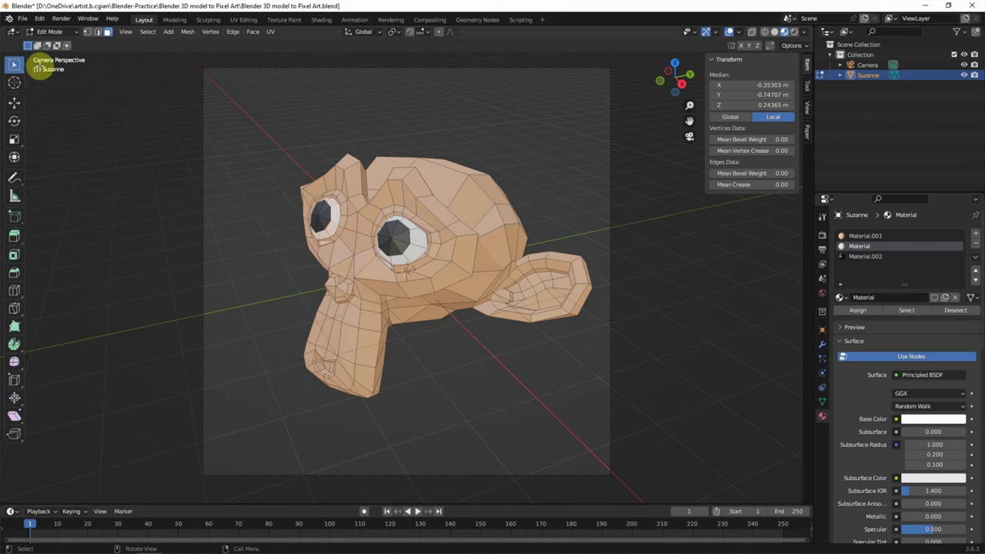
click(56, 32)
- Return to Object Mode and switch the viewport to Eevee rendered shading
click(60, 37)
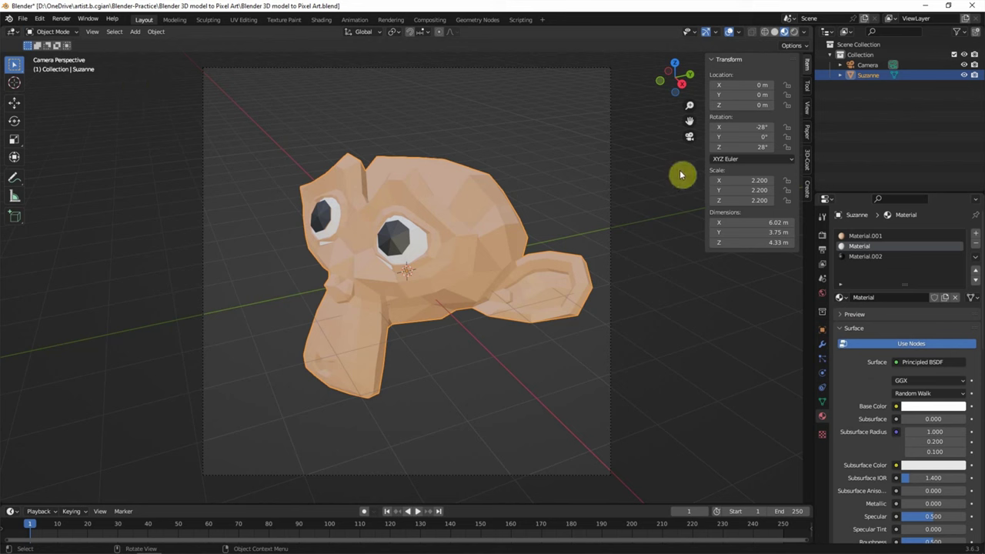
click(822, 236)
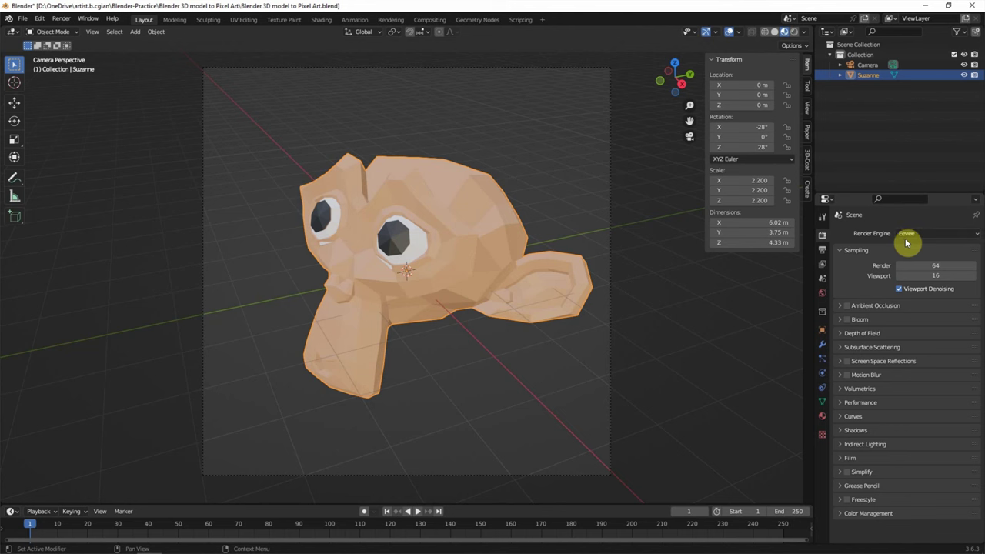
click(796, 33)
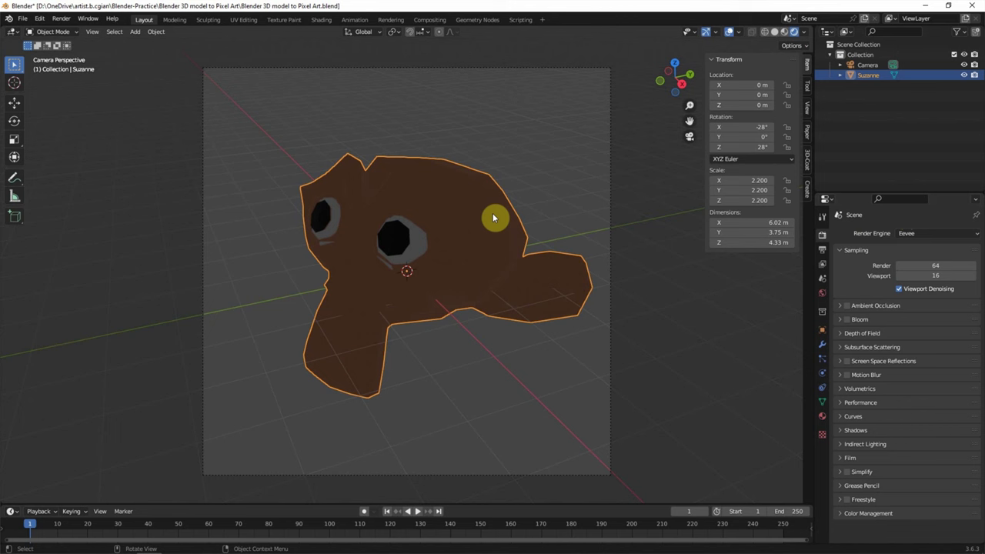
click(135, 31)
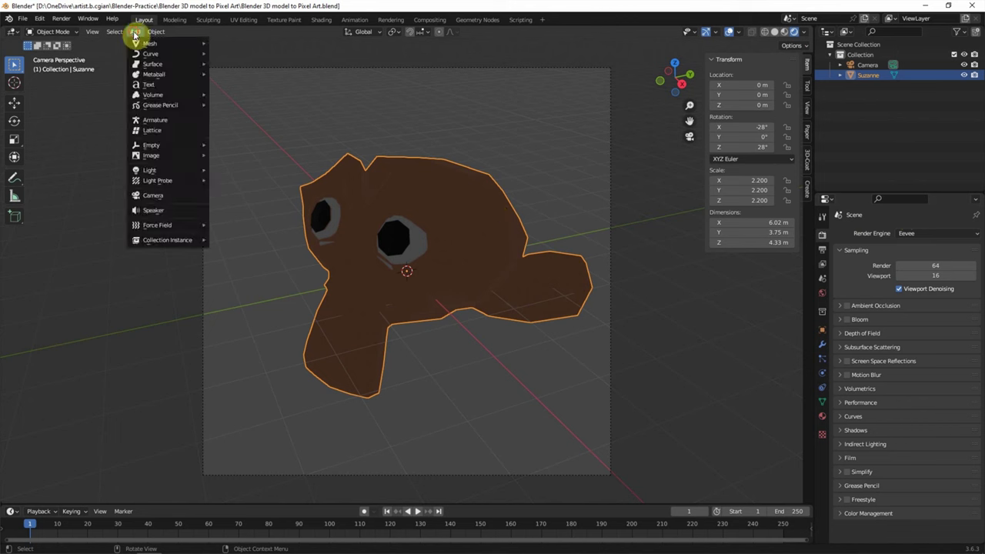
- Add an Area light and place it at Y -5 m, Z 2.5 m
mouse_move(165, 170)
click(241, 205)
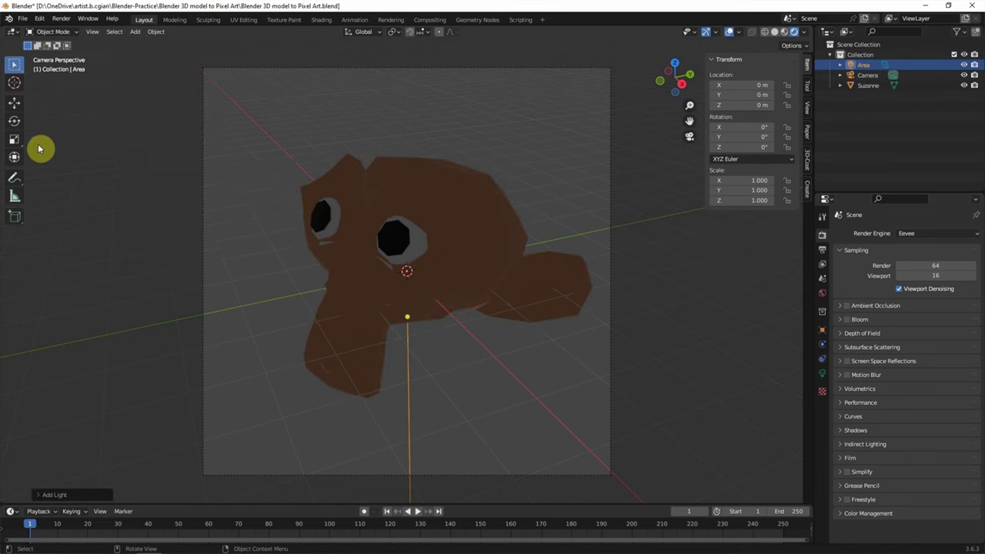
click(14, 102)
drag(440, 267, 184, 310)
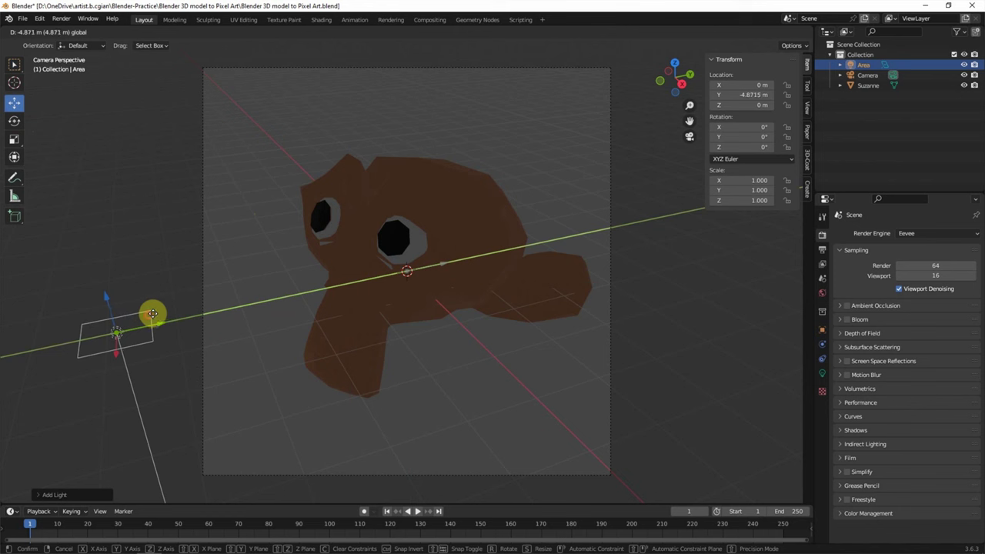
drag(185, 310, 147, 314)
click(745, 94)
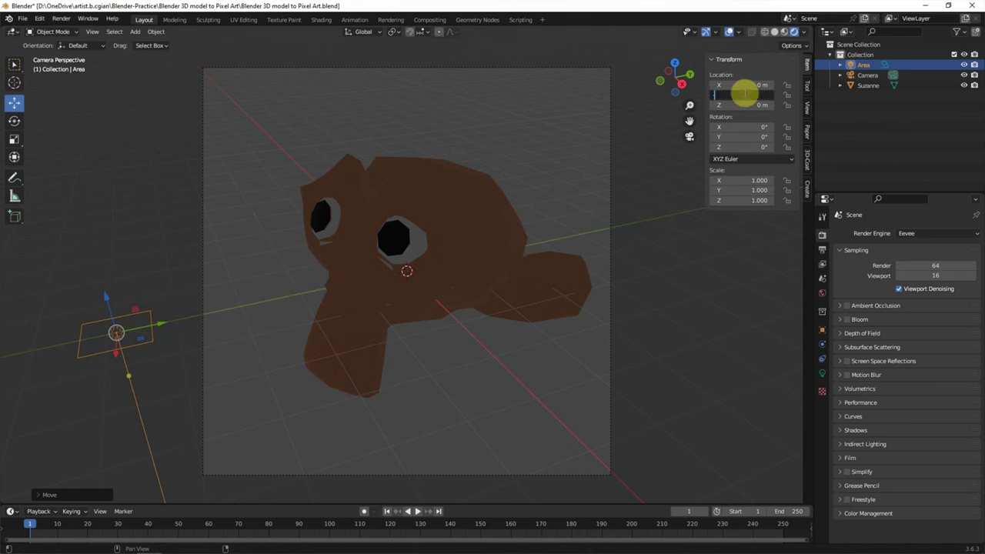
text(-5)
key(Return)
drag(95, 305, 82, 216)
click(746, 105)
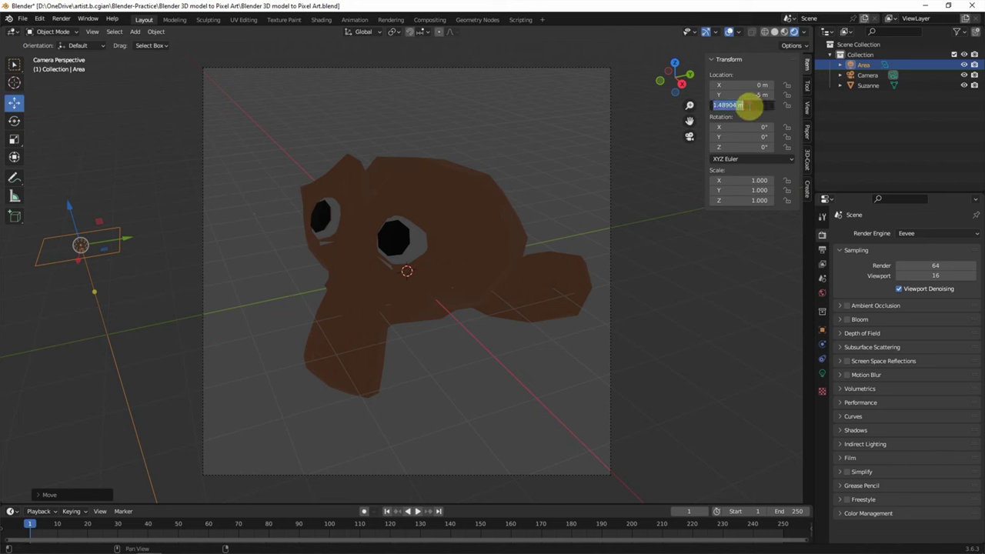
text(2.5)
key(Return)
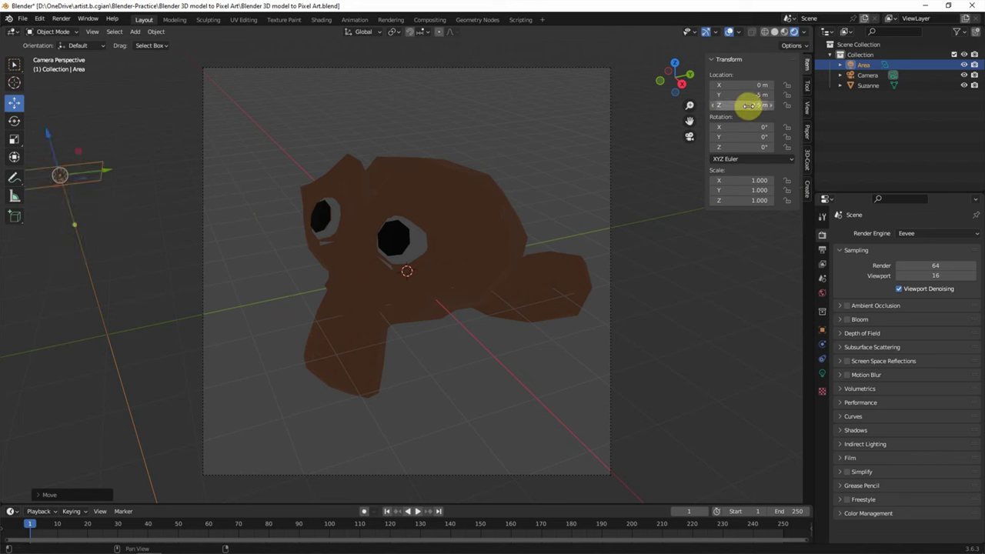
- Rotate the area light 90° on X and scale it to 25 × 12
drag(762, 128, 752, 126)
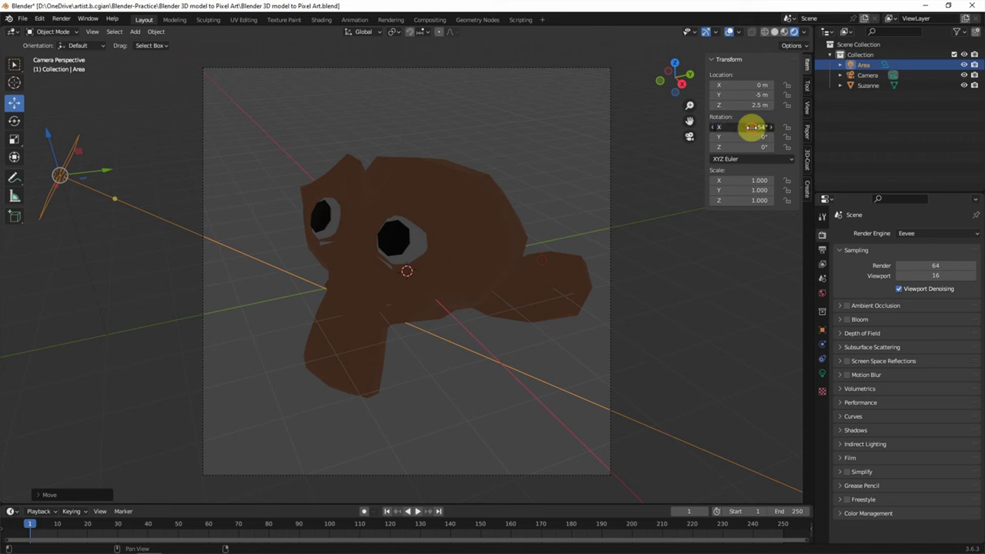
text(90)
key(Return)
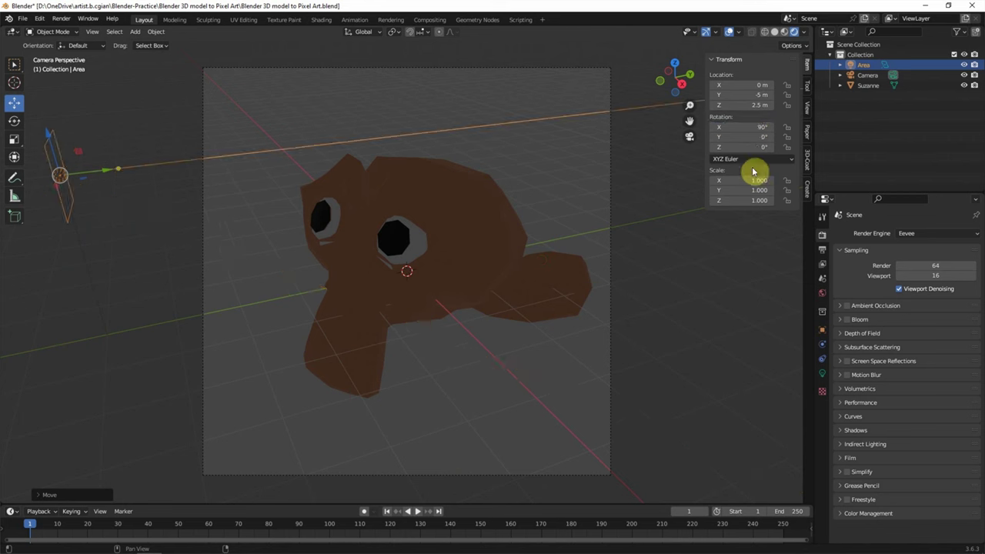
drag(750, 180, 735, 180)
click(735, 181)
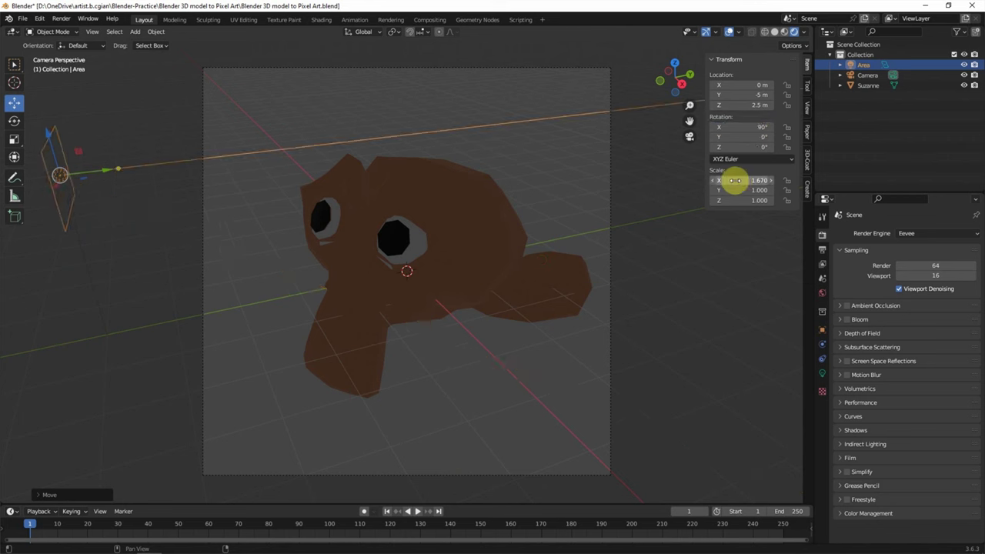
text(25.000)
key(Return)
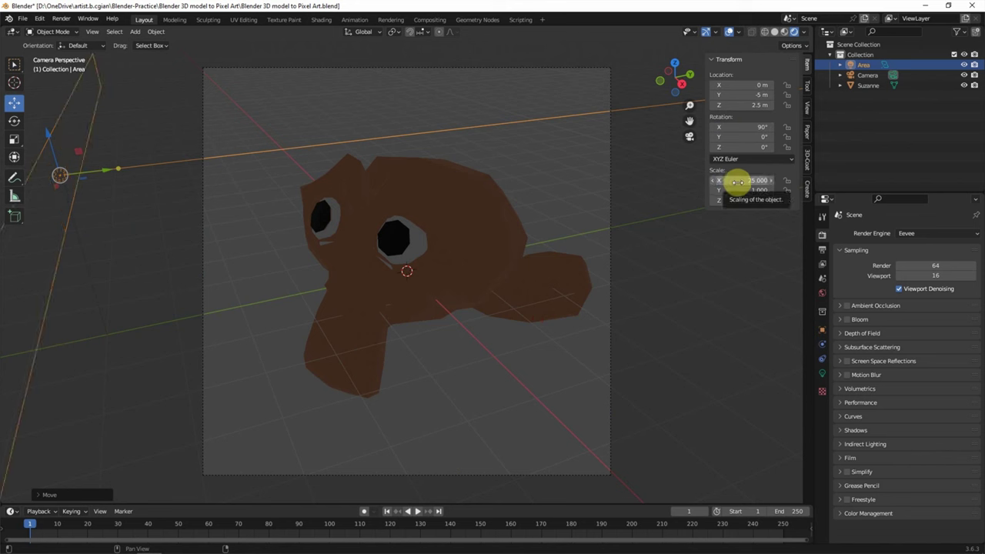
click(737, 191)
text(12)
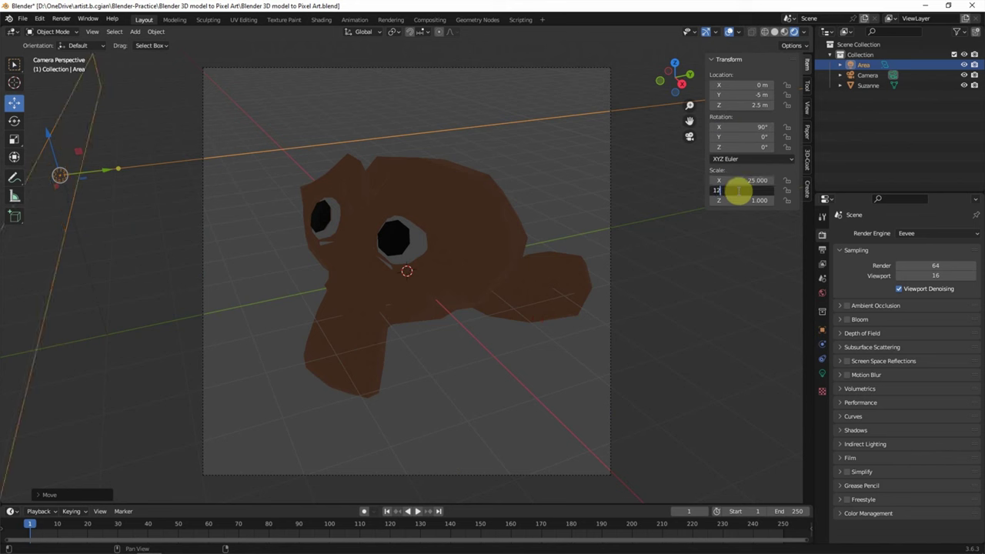
key(Return)
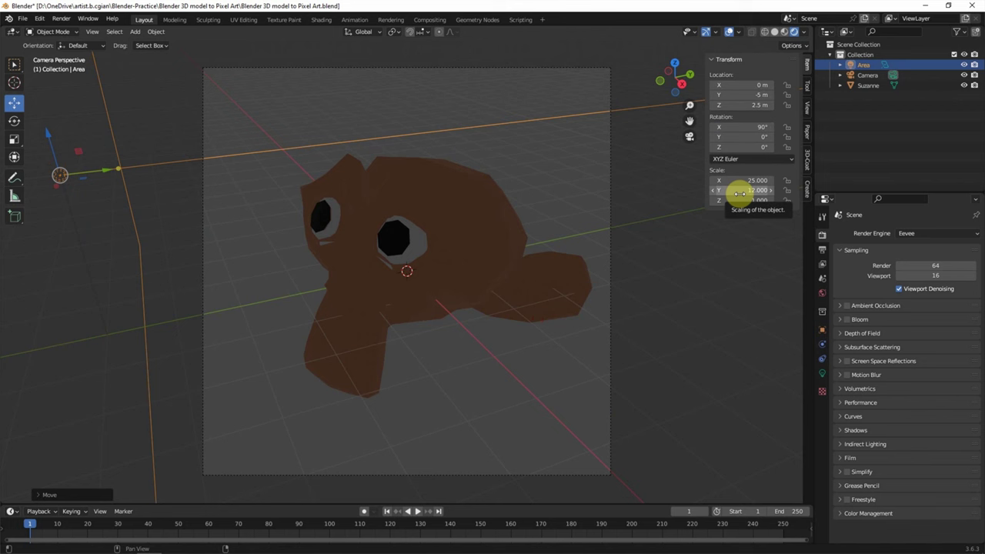
- Set the area light's power to 1000 W
click(821, 375)
click(902, 304)
text(1000)
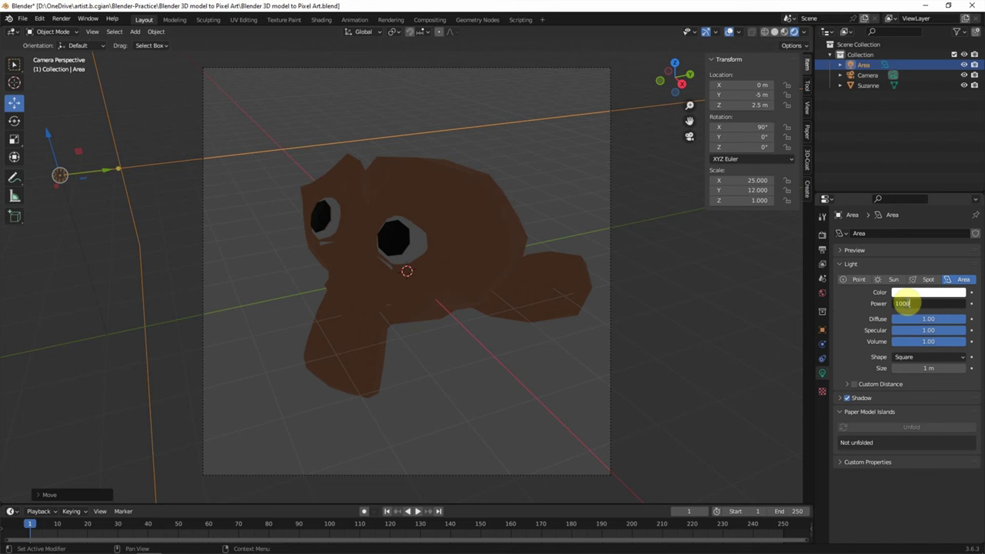
key(Return)
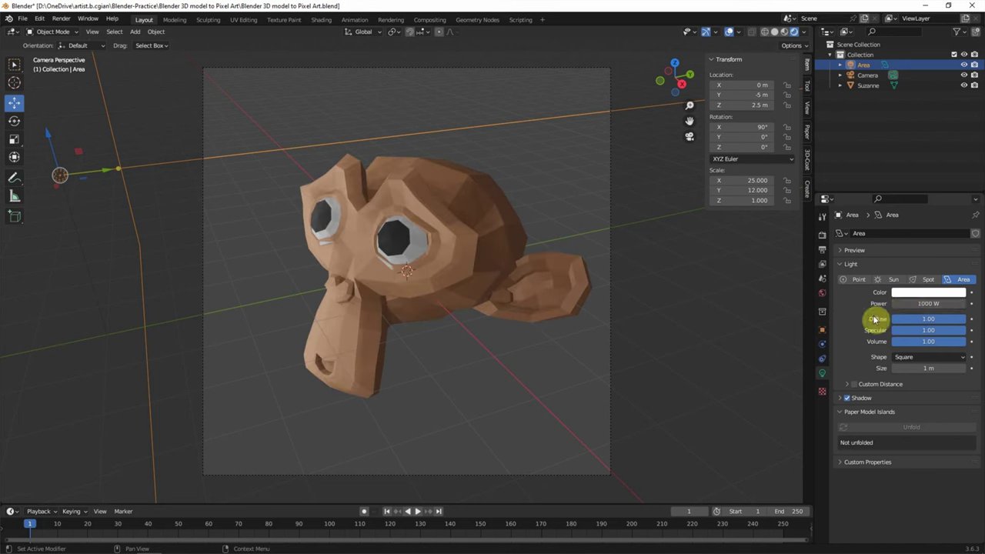
- Apply smooth shading to Suzanne
click(345, 260)
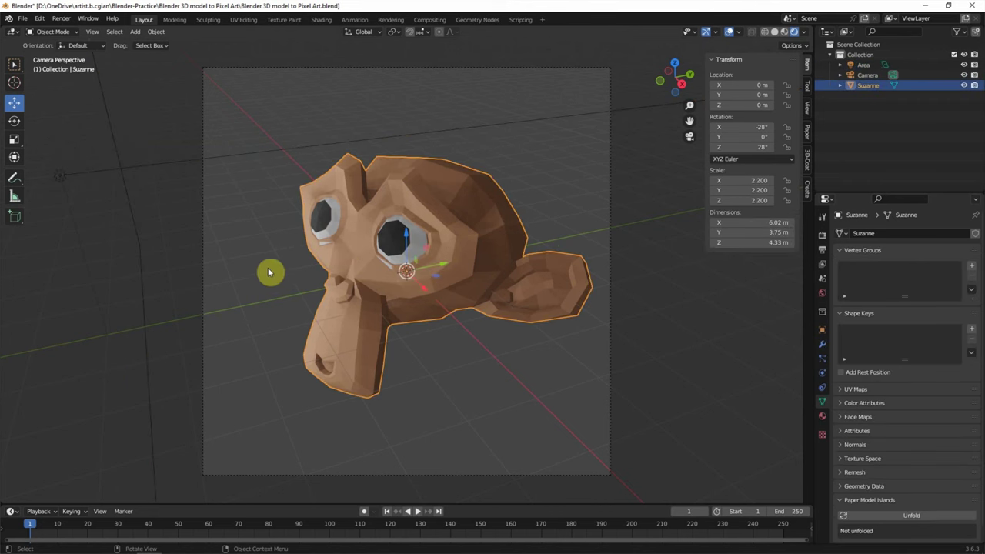
click(156, 33)
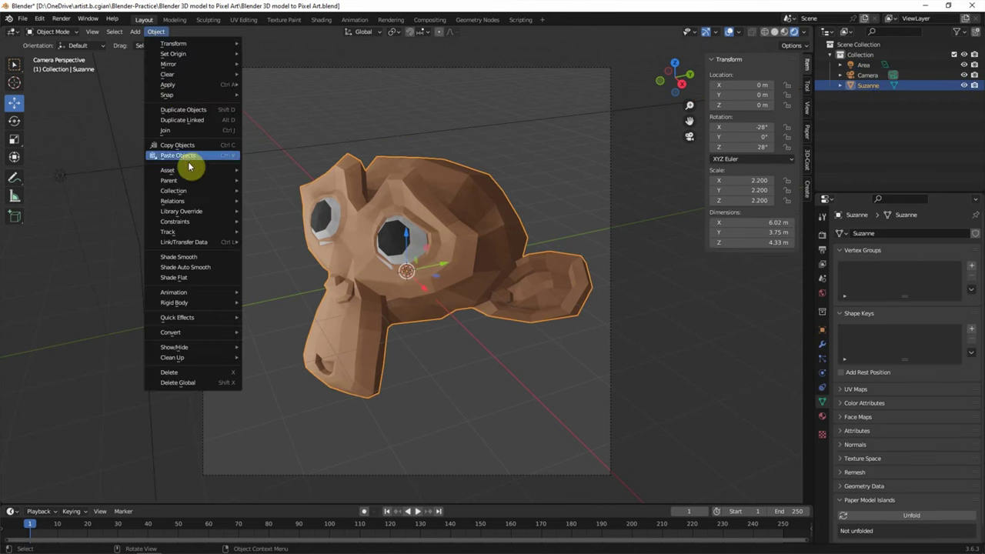
click(185, 259)
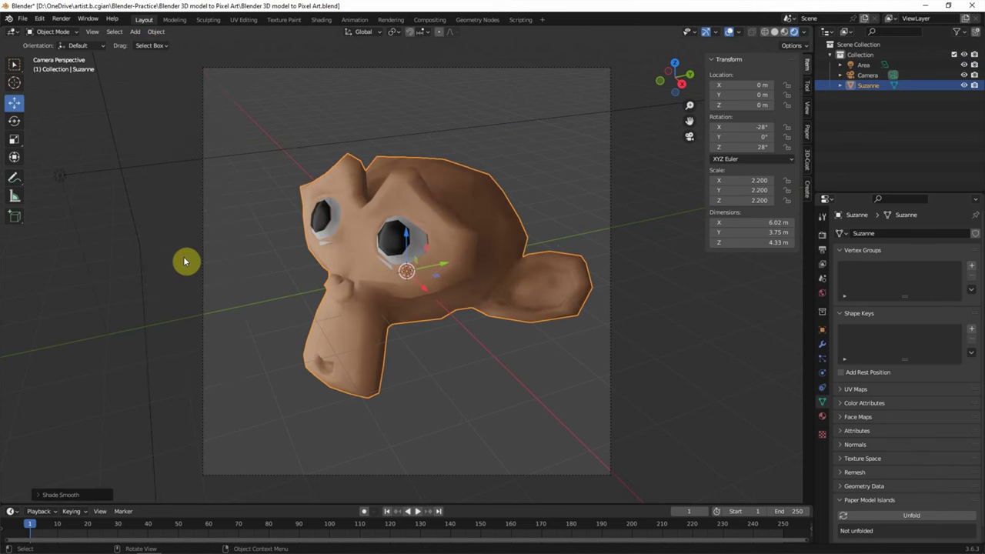
click(15, 65)
- Render a test image of the scene and close the render window
click(60, 18)
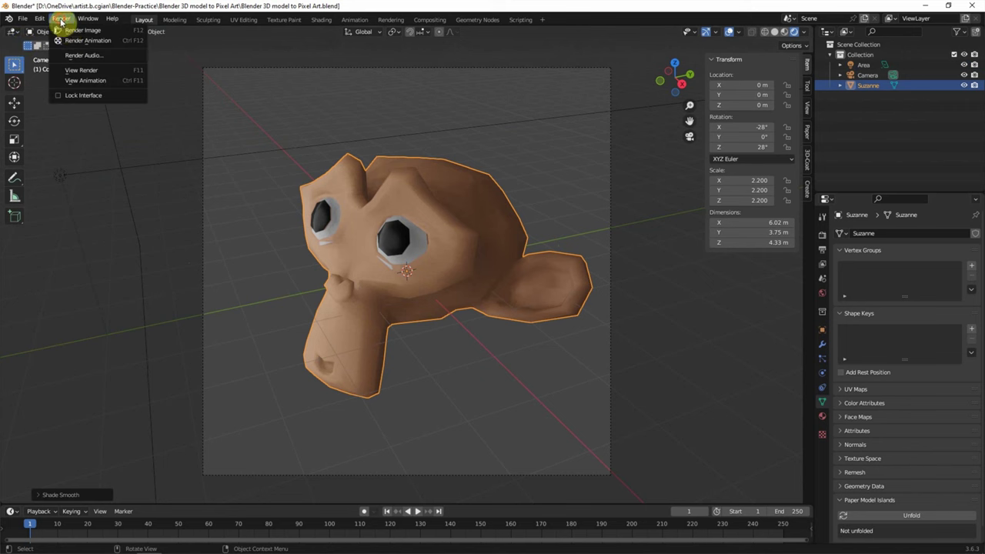
click(75, 30)
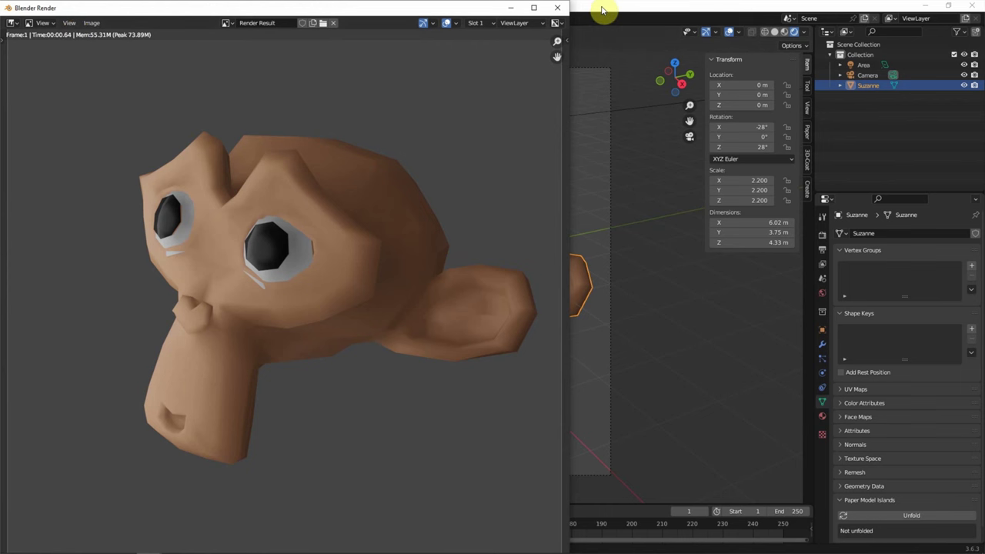
click(558, 8)
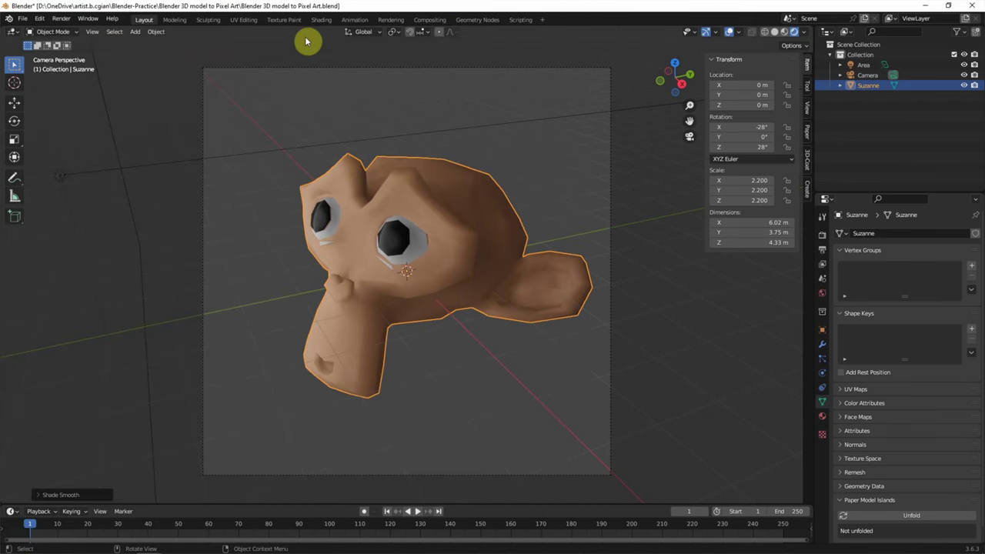
- Enable compositing nodes in the Compositing workspace and add a Viewer node
click(429, 19)
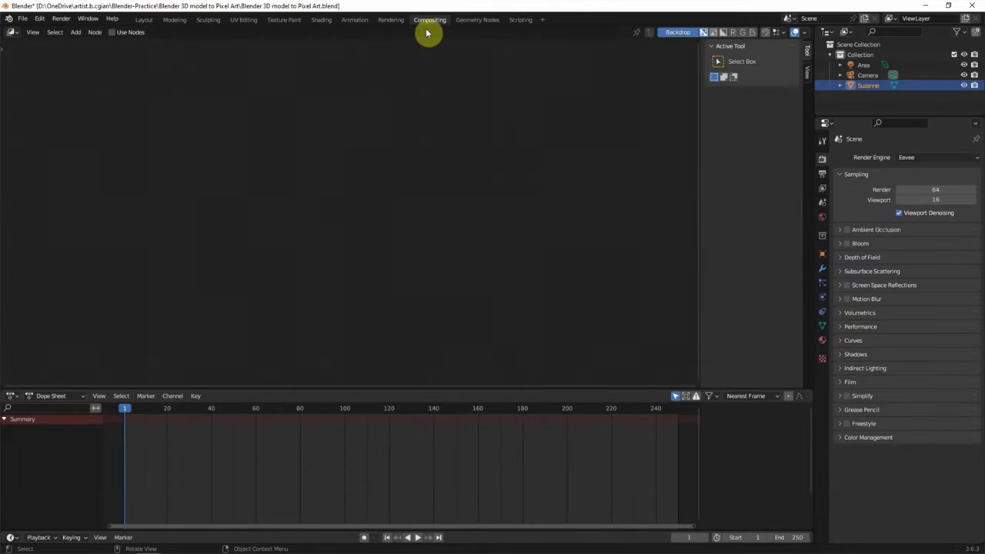
click(134, 33)
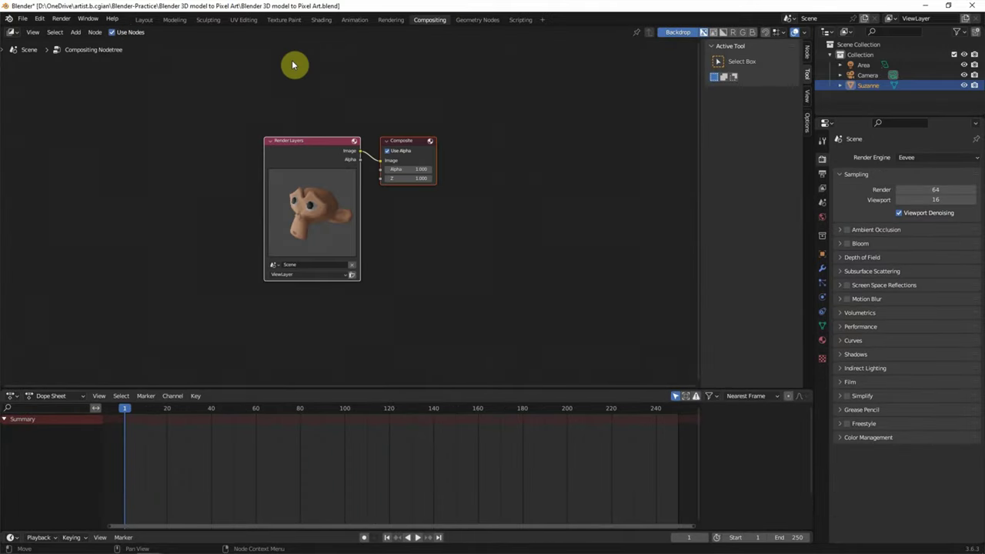
key(shift+a)
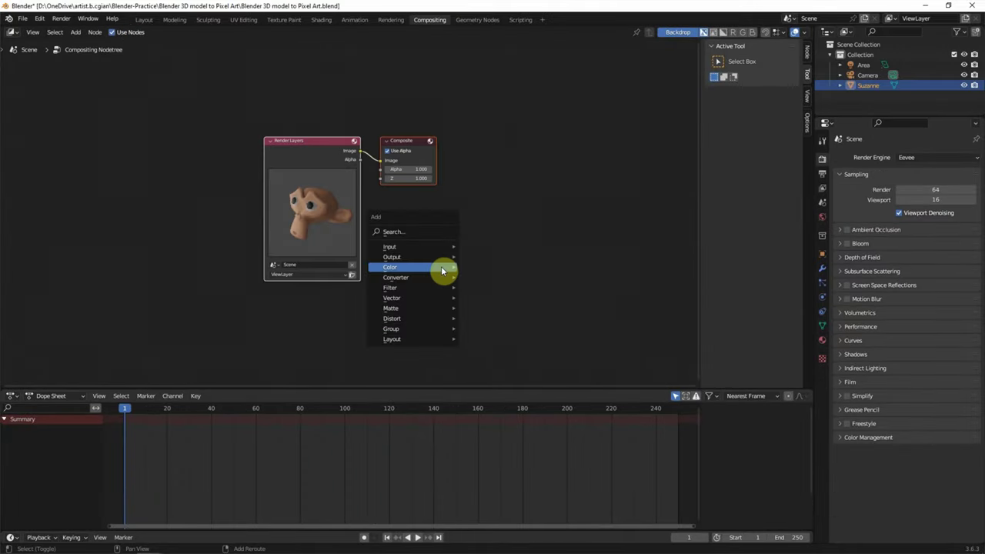
click(436, 232)
text(viewer)
key(Return)
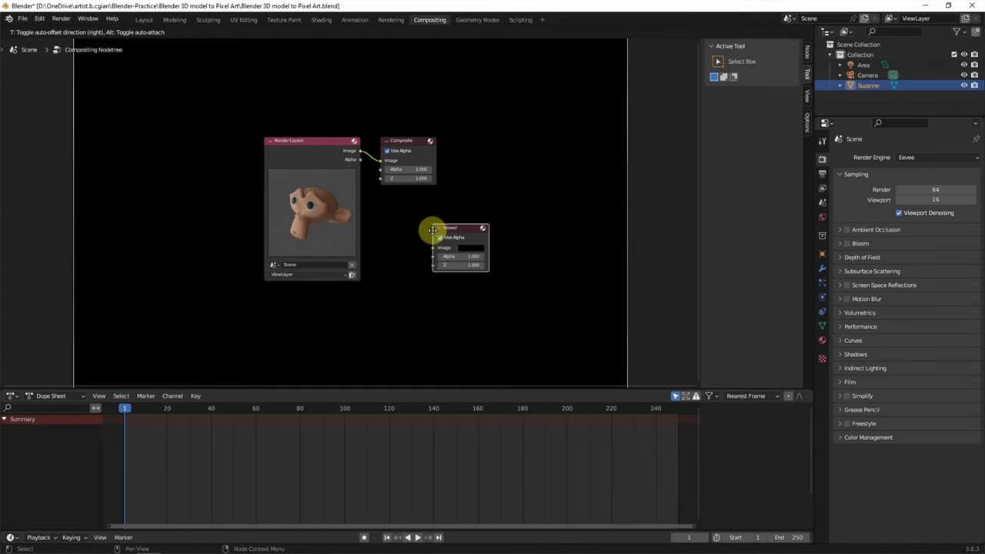
- Link the Render Layers Image output to the Viewer and move Render Layers left
click(402, 206)
drag(359, 150, 401, 224)
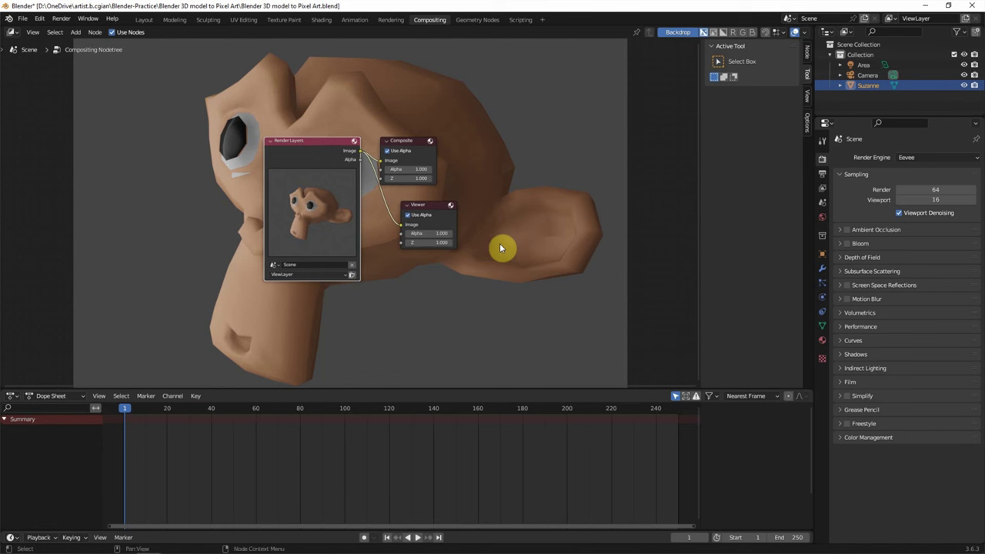
drag(323, 154, 106, 157)
key(shift+a)
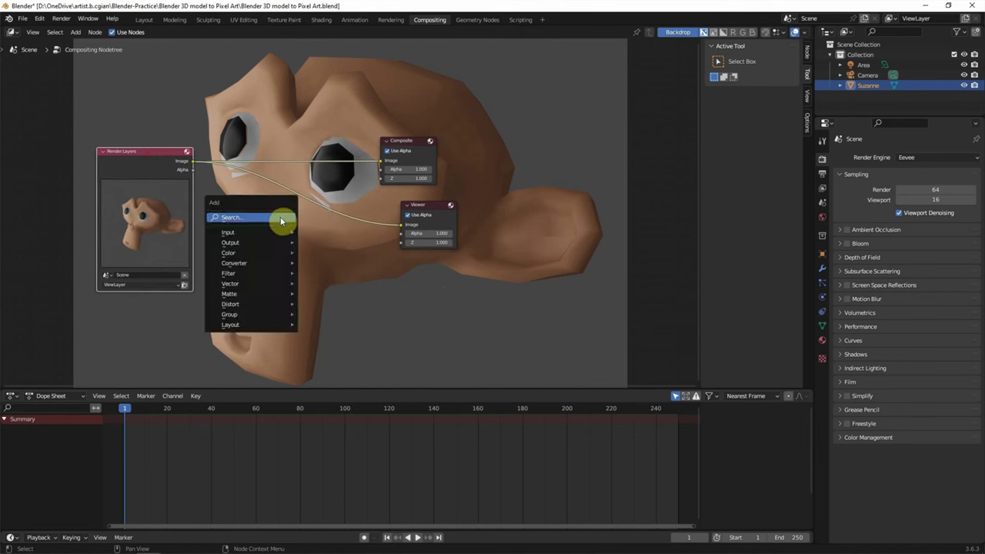
- Add a Pixelate node between Render Layers and the outputs, feeding Composite
click(281, 221)
text(pixelate)
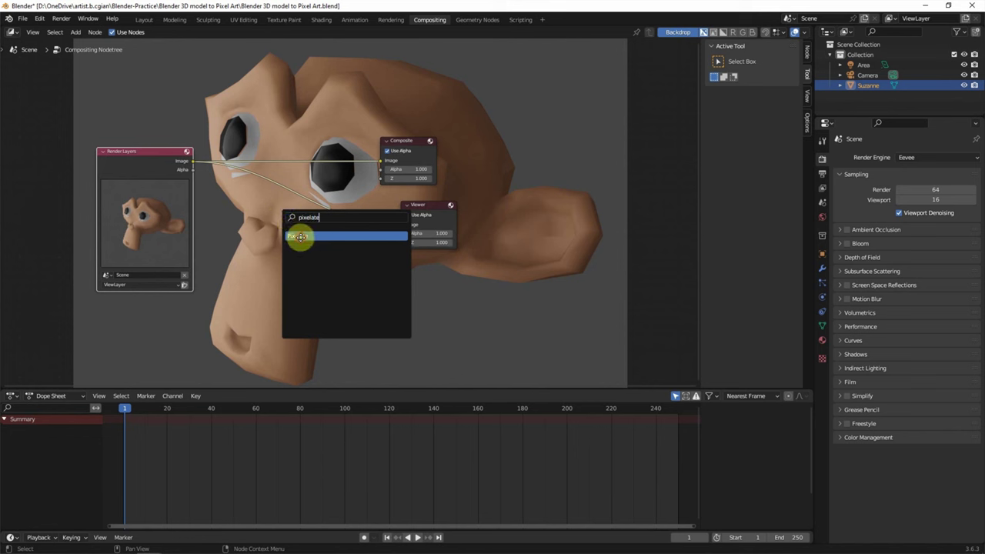
key(Return)
click(296, 215)
drag(403, 146, 450, 146)
mouse_move(510, 115)
mouse_down()
mouse_move(407, 221)
mouse_move(545, 222)
mouse_up()
mouse_move(310, 203)
mouse_down()
mouse_move(368, 245)
mouse_move(536, 187)
mouse_up()
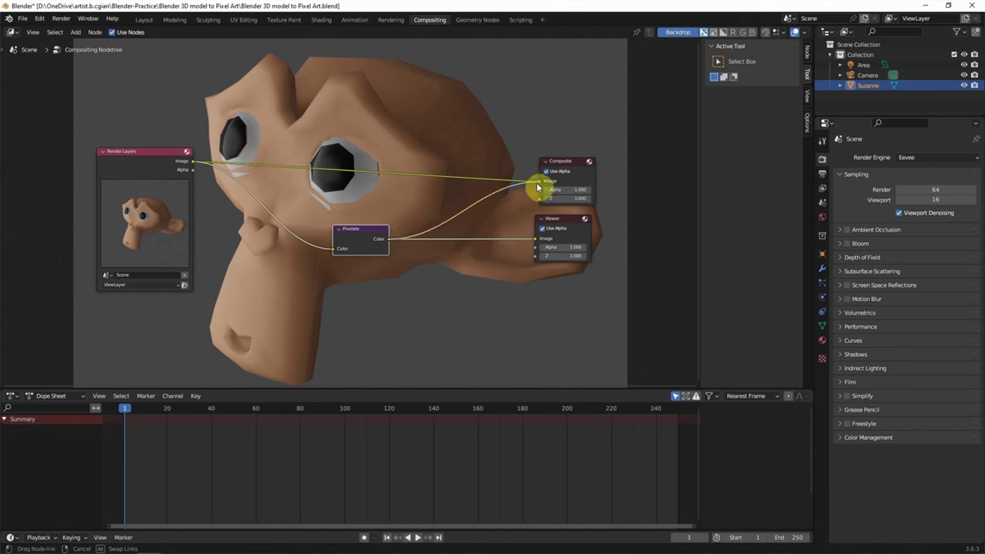
drag(536, 187, 538, 182)
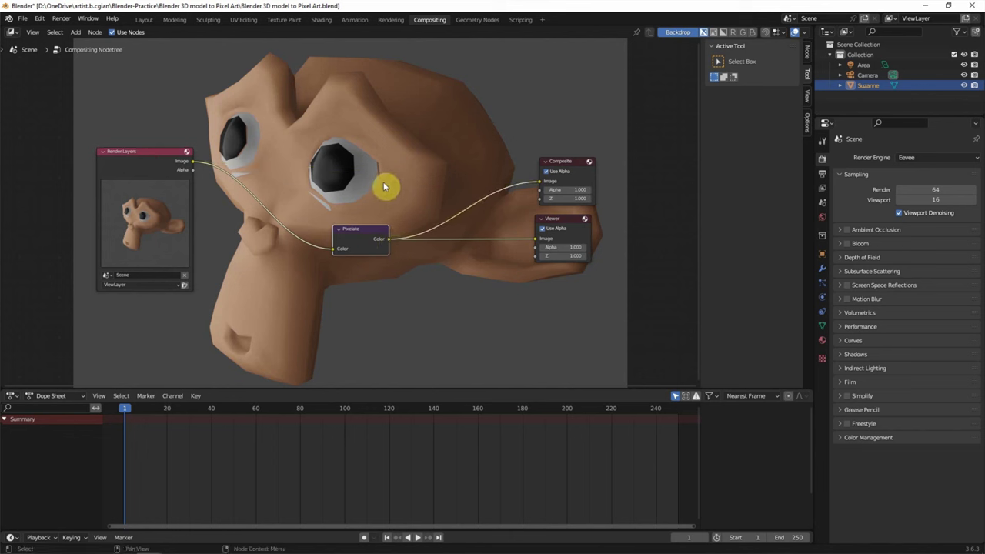
- Insert a Scale node between Render Layers and Pixelate
key(shift+a)
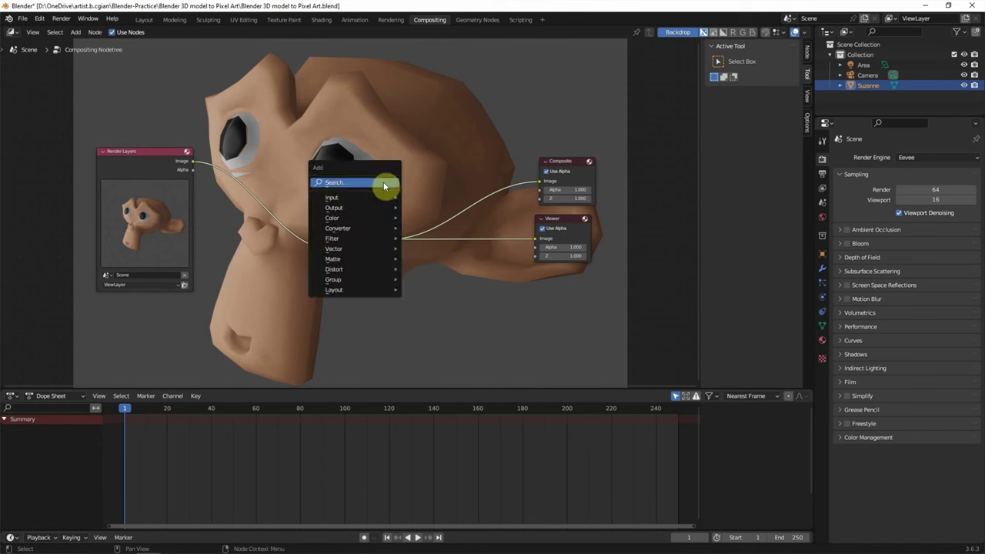
click(383, 182)
text(scale)
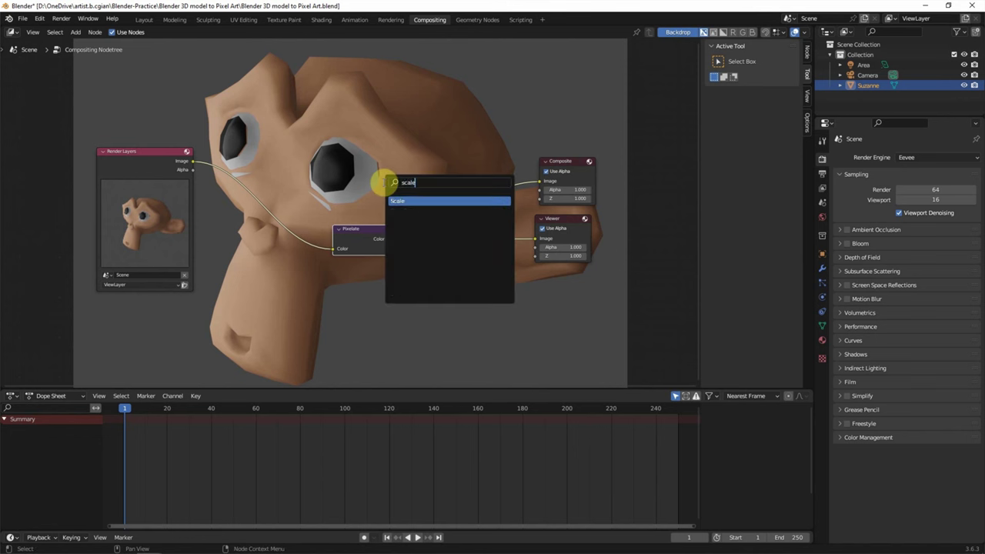
key(Return)
click(233, 192)
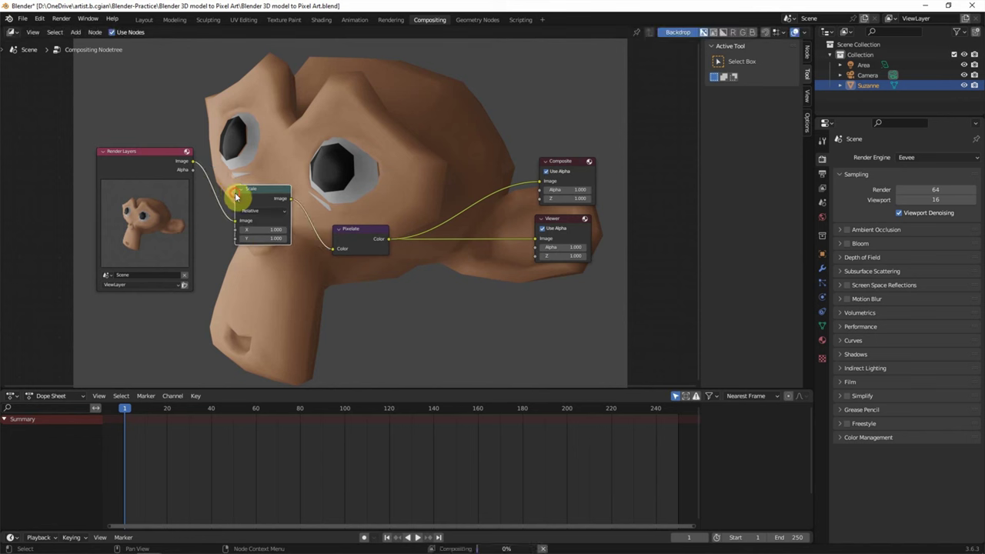
- Paste a second Scale node after Pixelate and link it to the Viewer
click(249, 193)
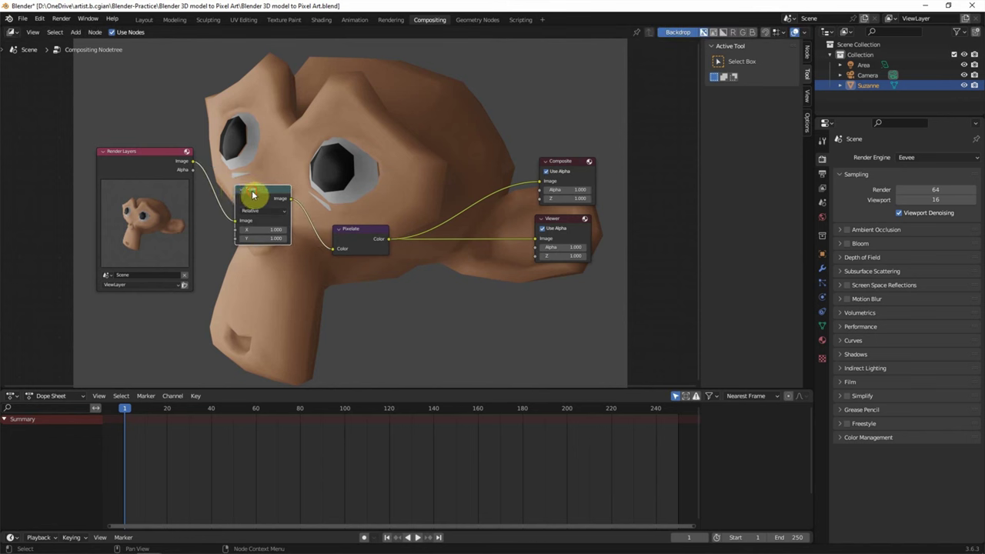
key(ctrl+v)
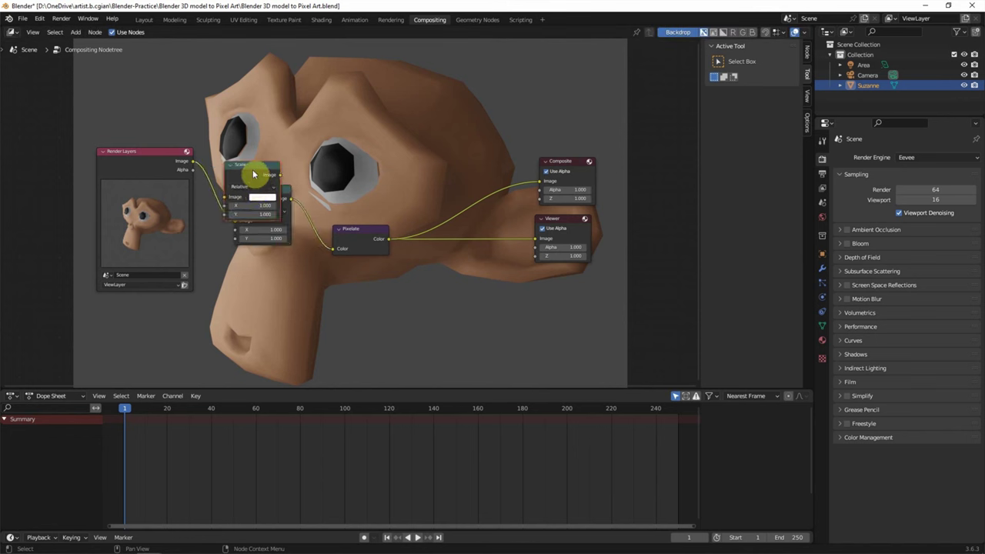
drag(252, 174, 496, 224)
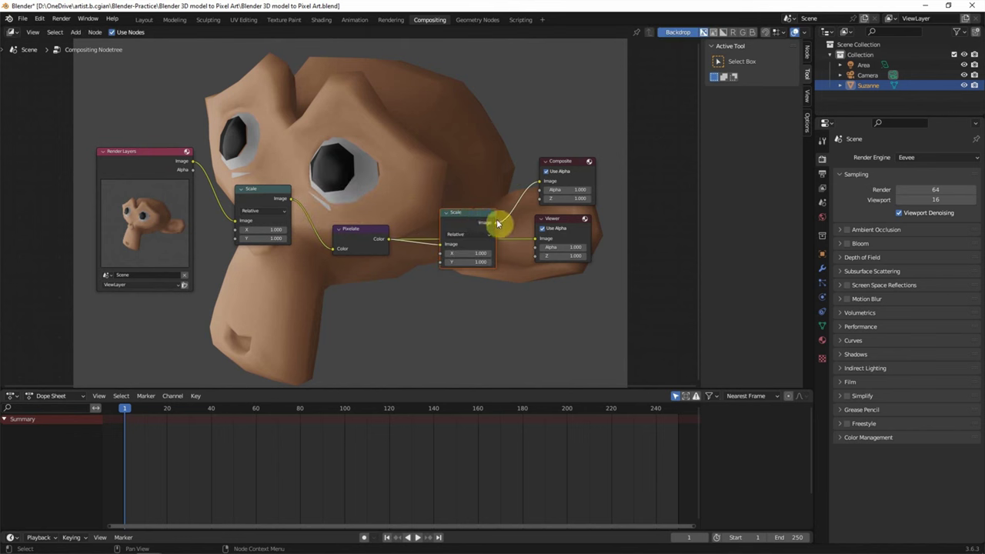
drag(496, 223, 531, 243)
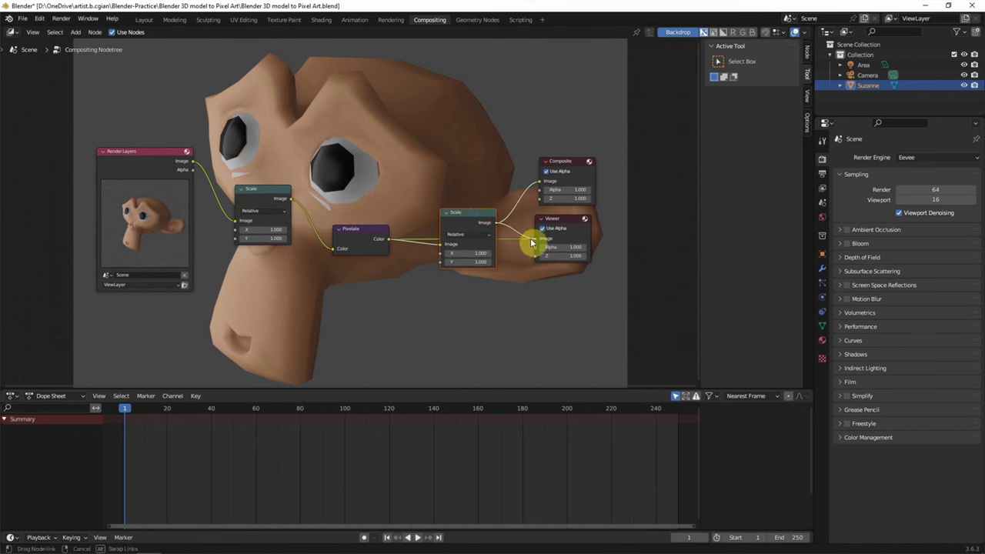
drag(531, 243, 531, 244)
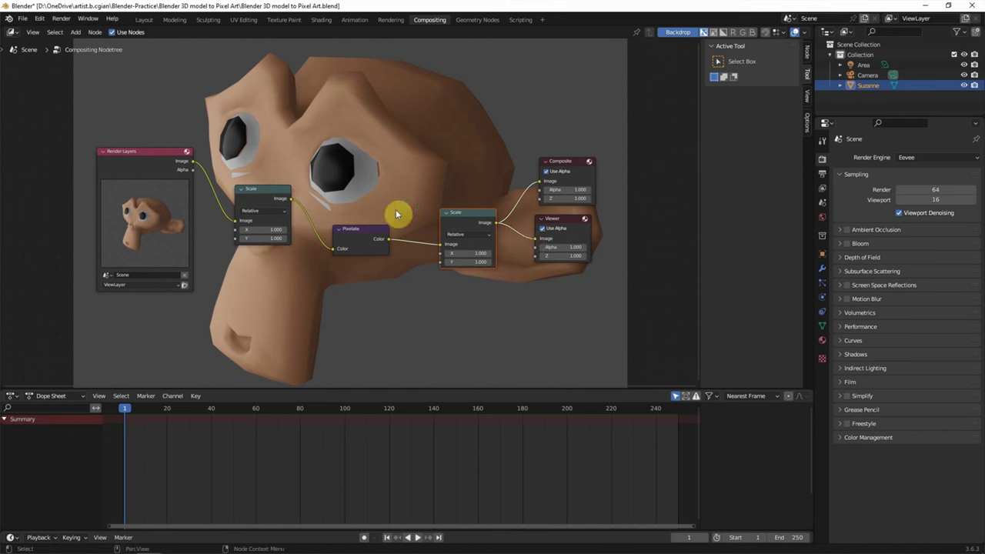
click(261, 229)
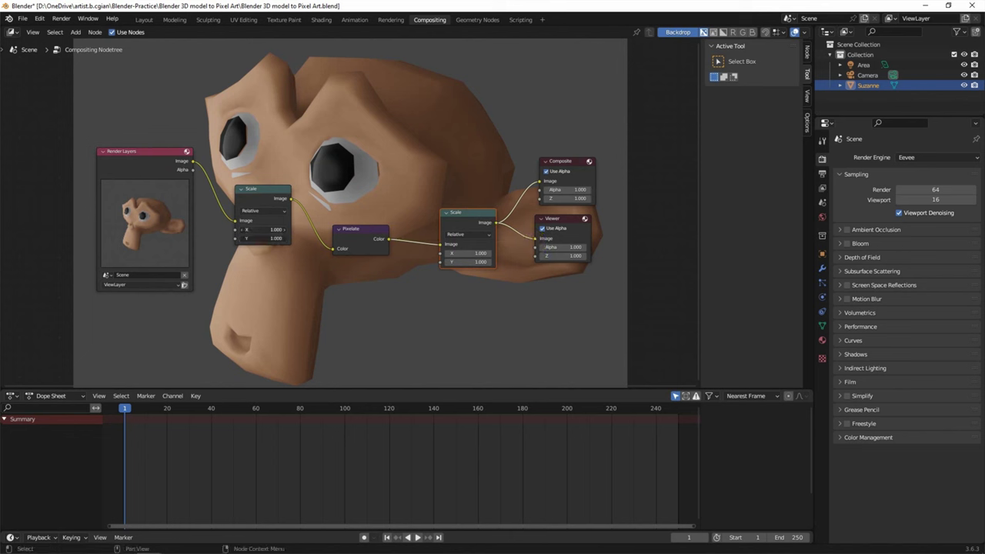
- Set the first Scale node to 0.1 and the second to 10 on X and Y
text(.1)
key(Return)
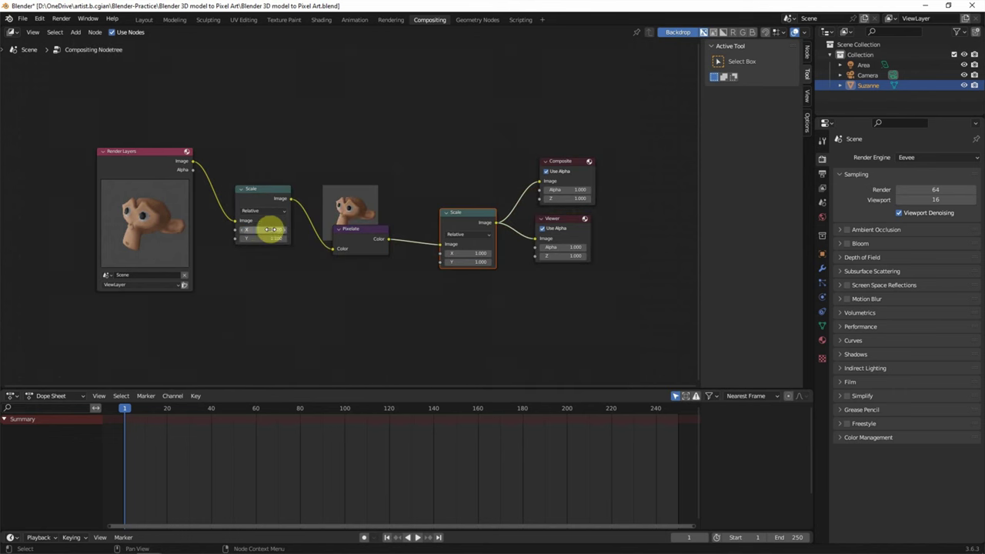
click(464, 252)
text(0)
key(Return)
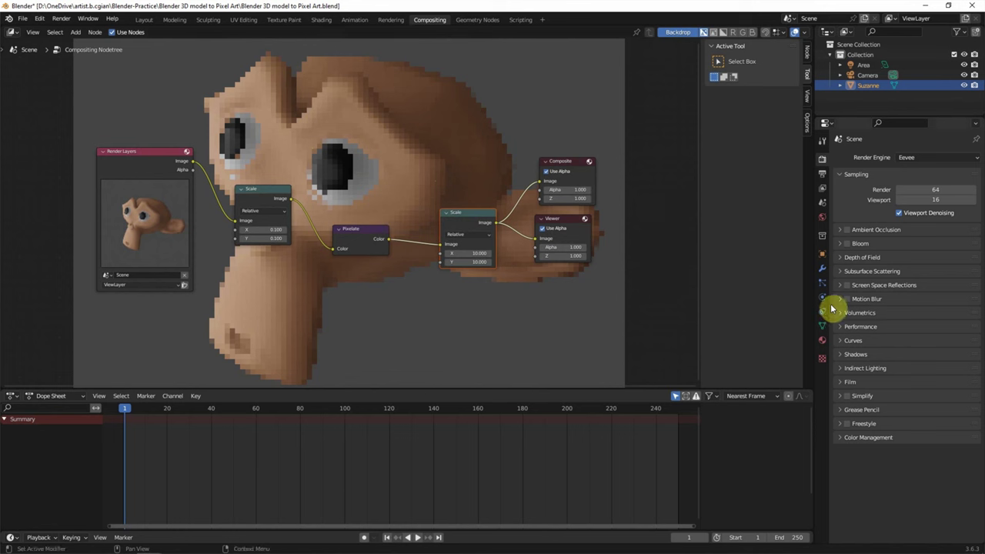
click(847, 424)
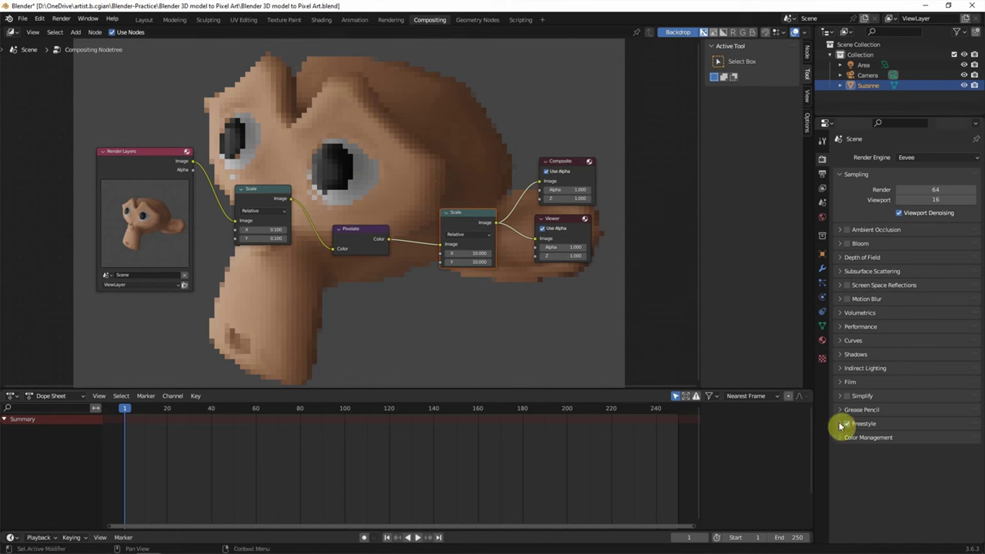
- Enable Freestyle in Render Properties and render a test image of pixelated Suzanne
click(851, 426)
click(63, 18)
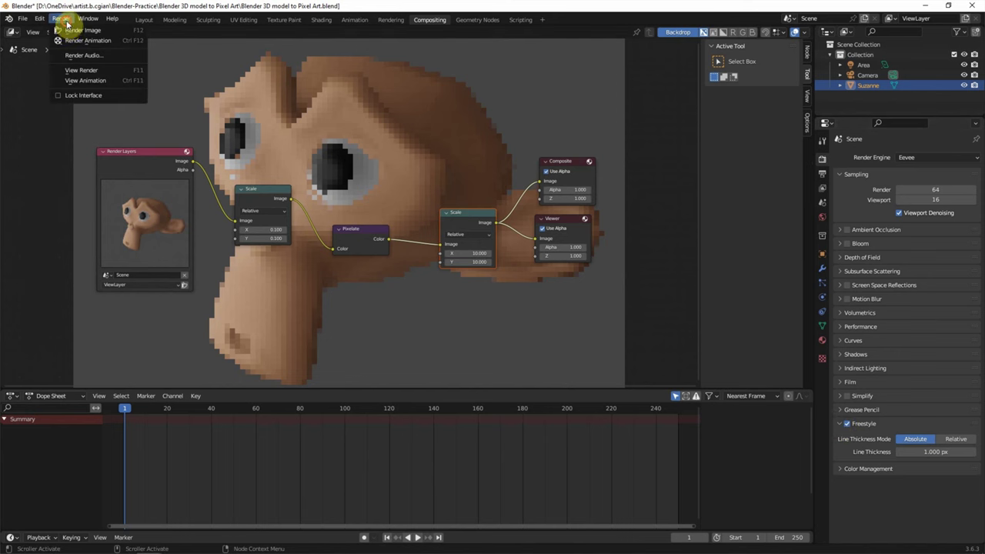
click(68, 29)
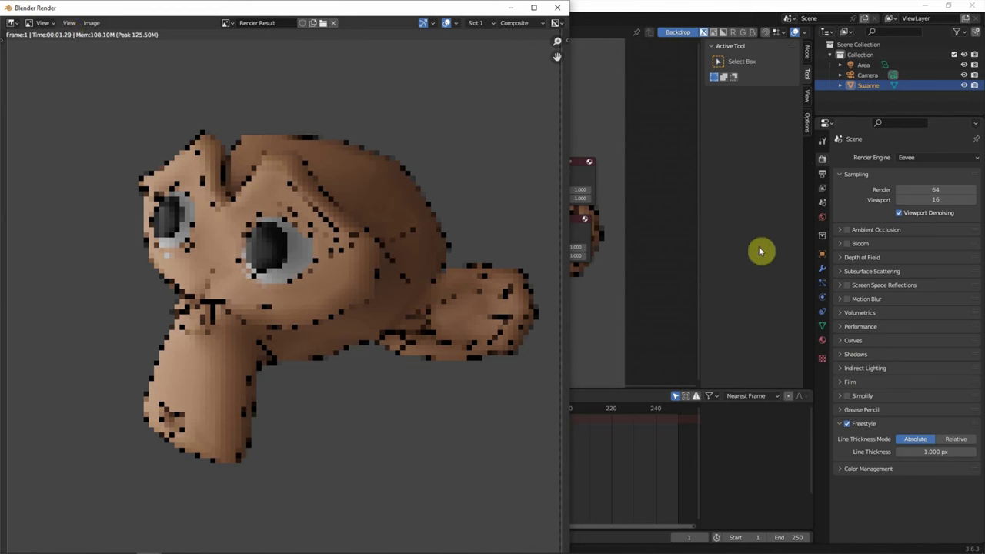
click(823, 190)
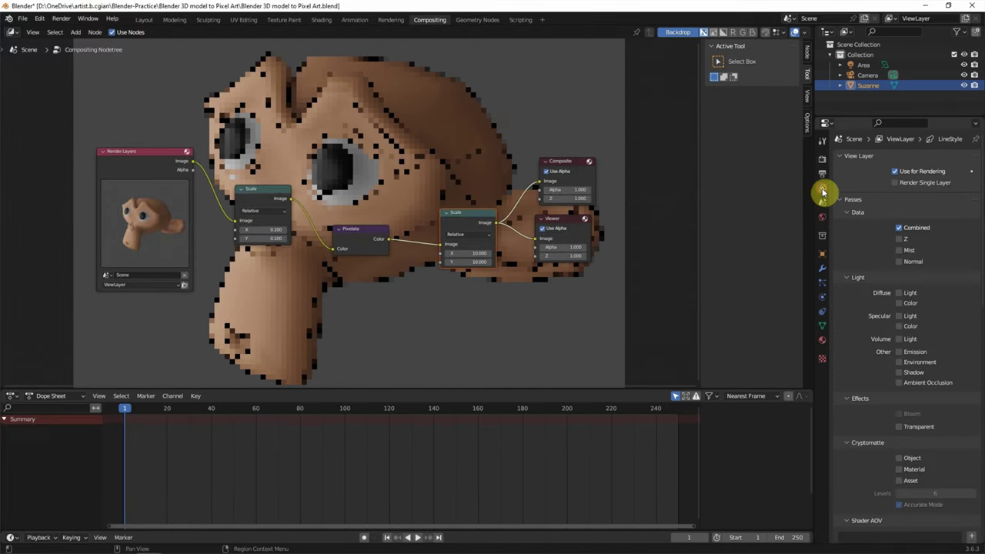
- Set Freestyle line Base Thickness to 10 and re-render the image
click(839, 165)
click(838, 191)
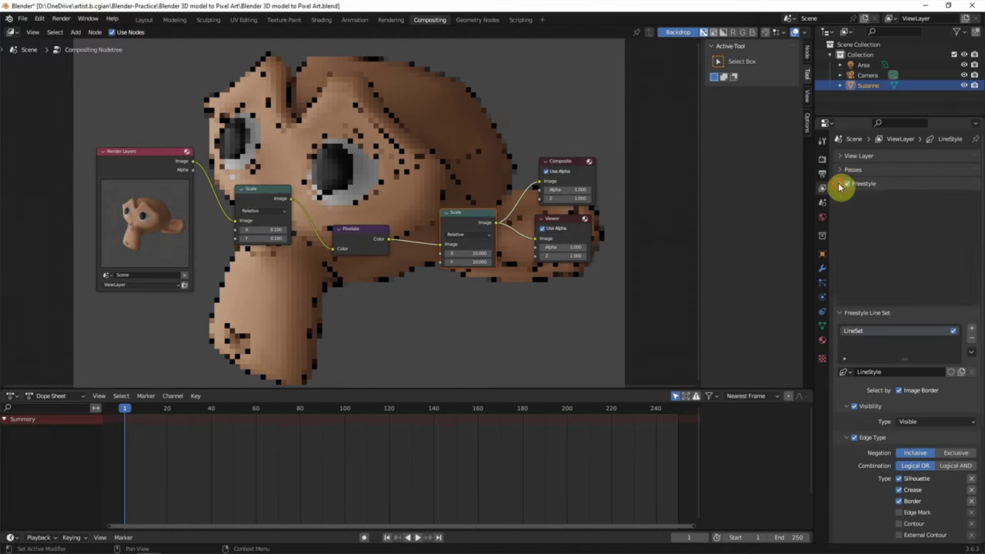
click(839, 197)
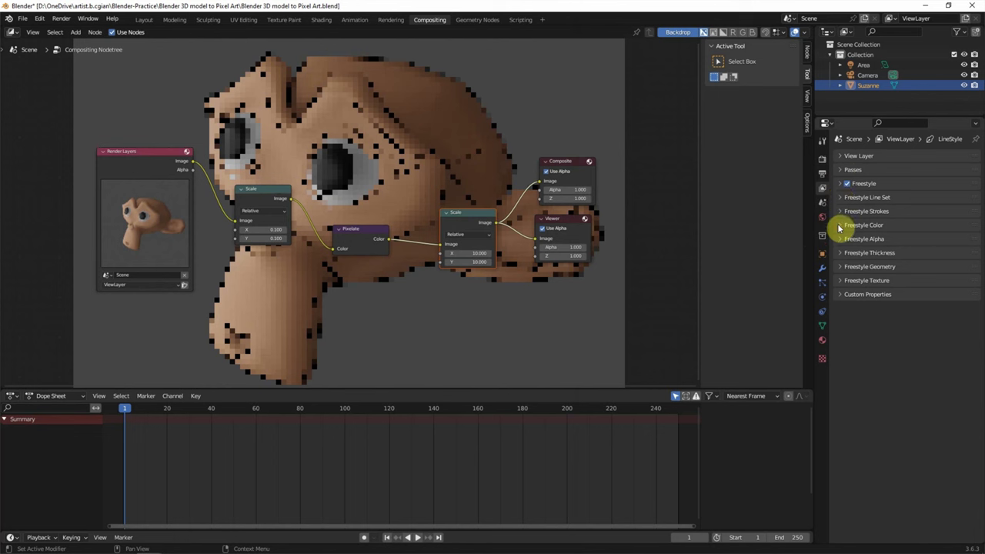
click(839, 254)
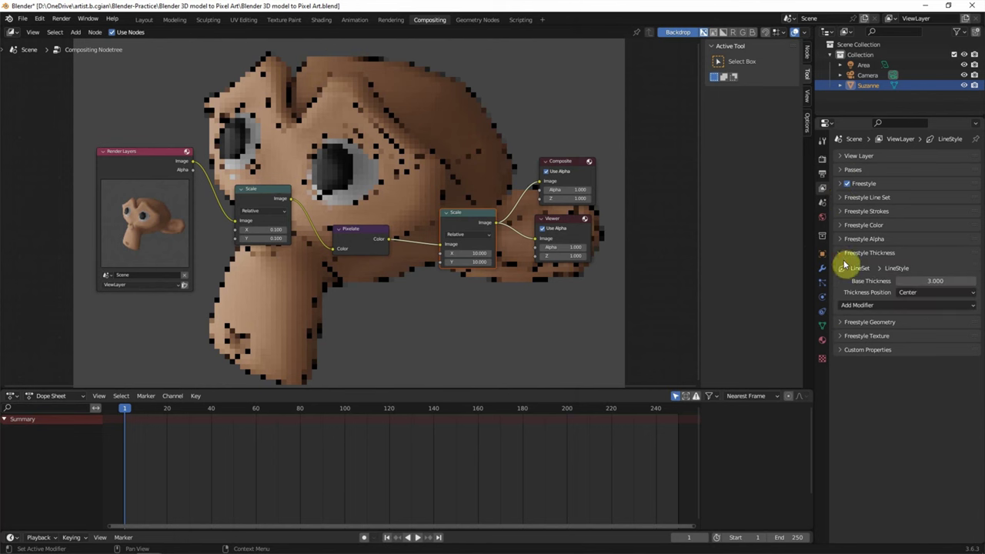
click(905, 281)
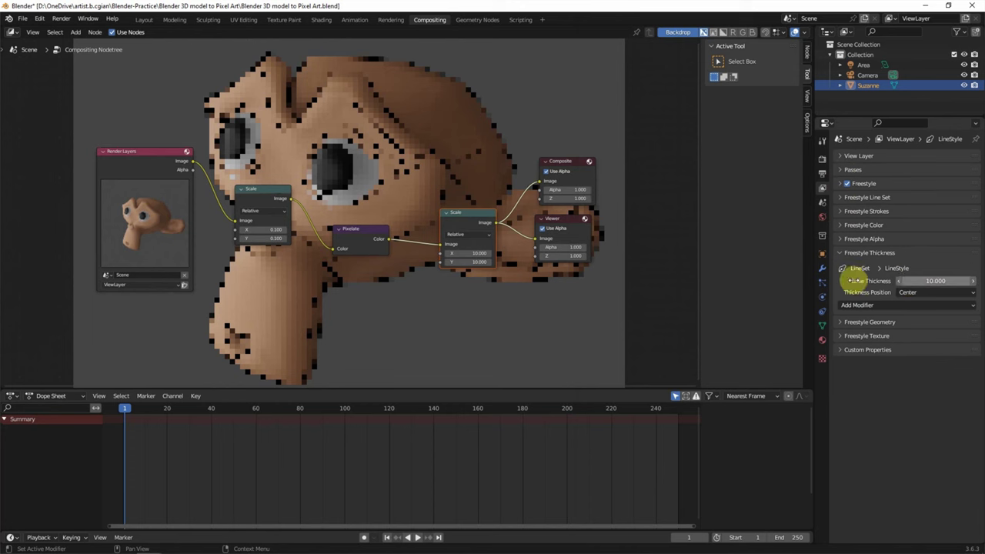
key(Return)
click(57, 20)
click(61, 32)
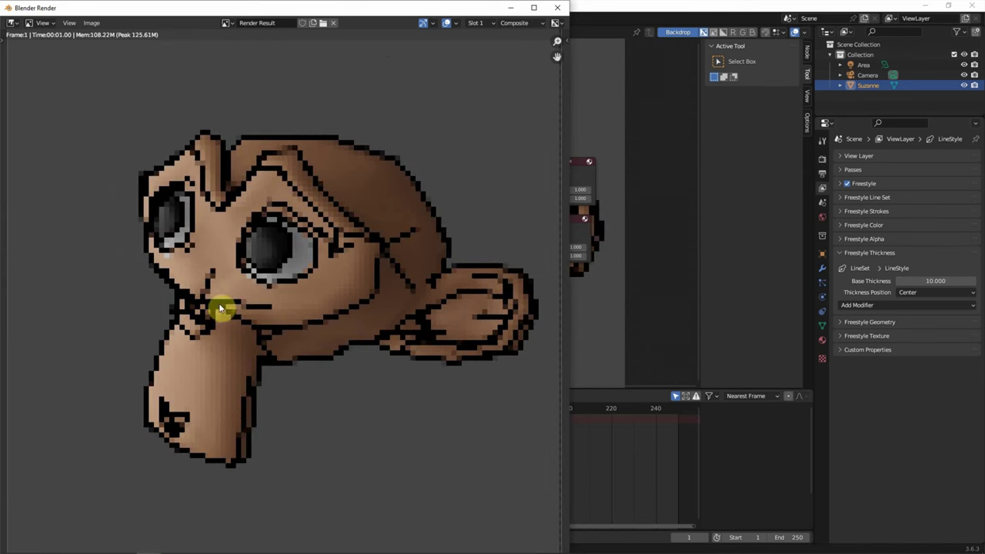
click(839, 184)
text(110)
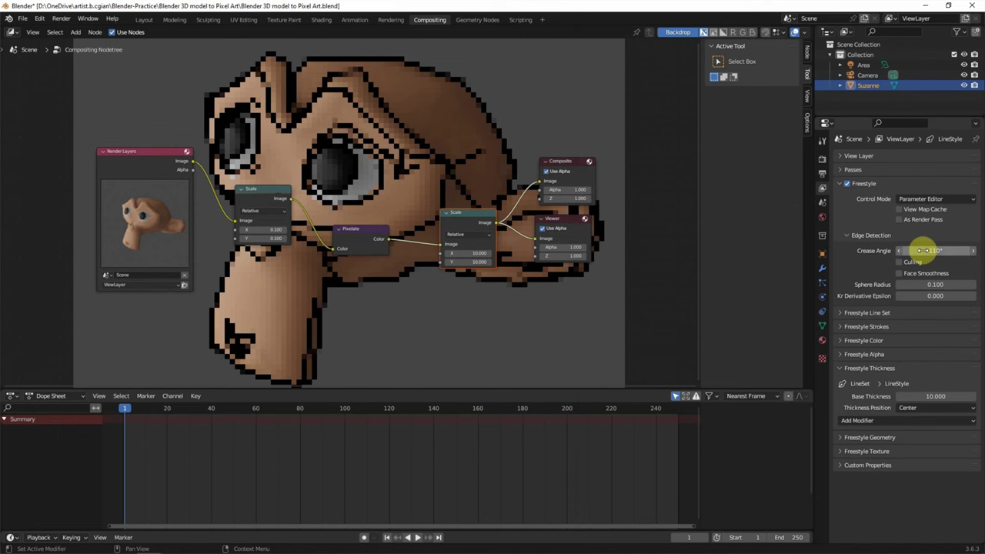
- Set Freestyle Crease Angle to 110°, re-render, and minimize the render window
key(Return)
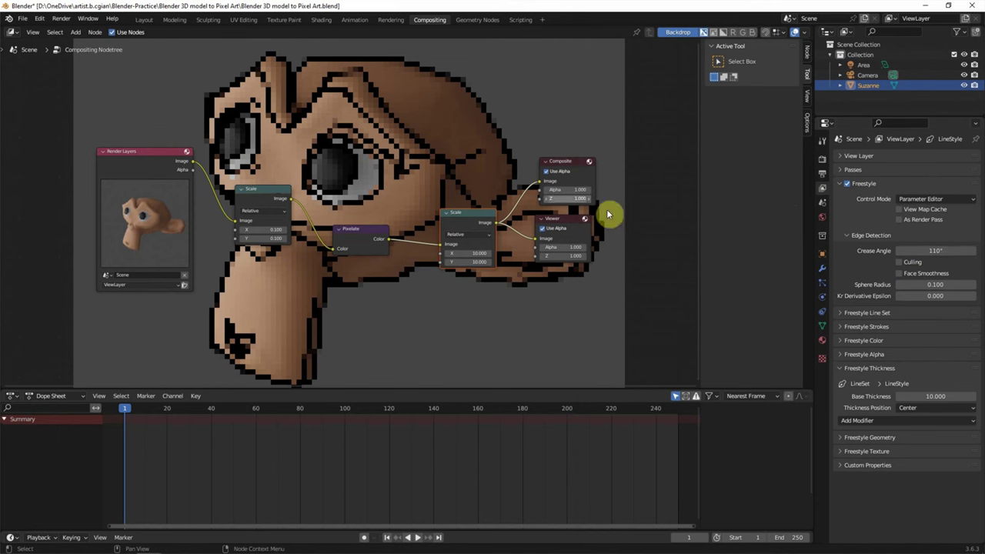
click(57, 20)
click(61, 31)
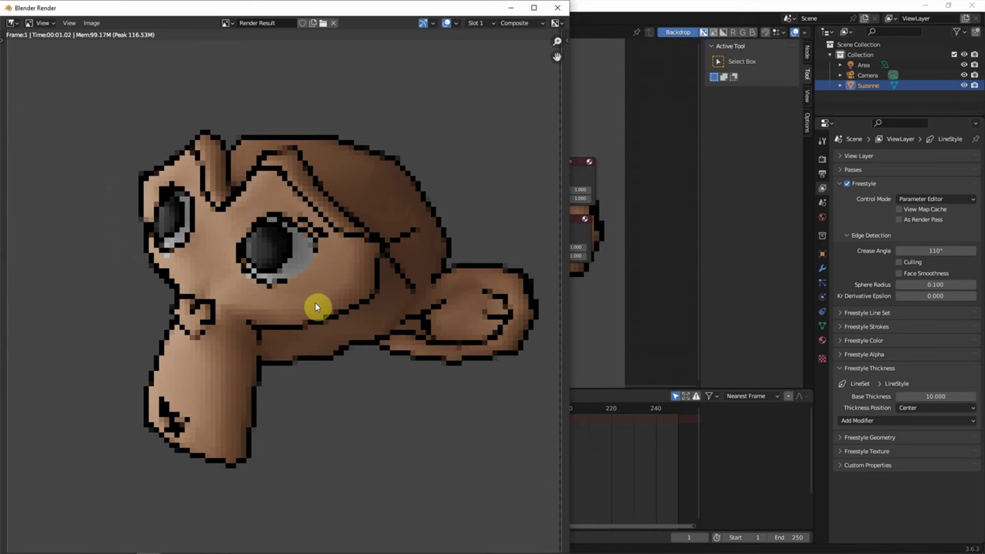
click(510, 9)
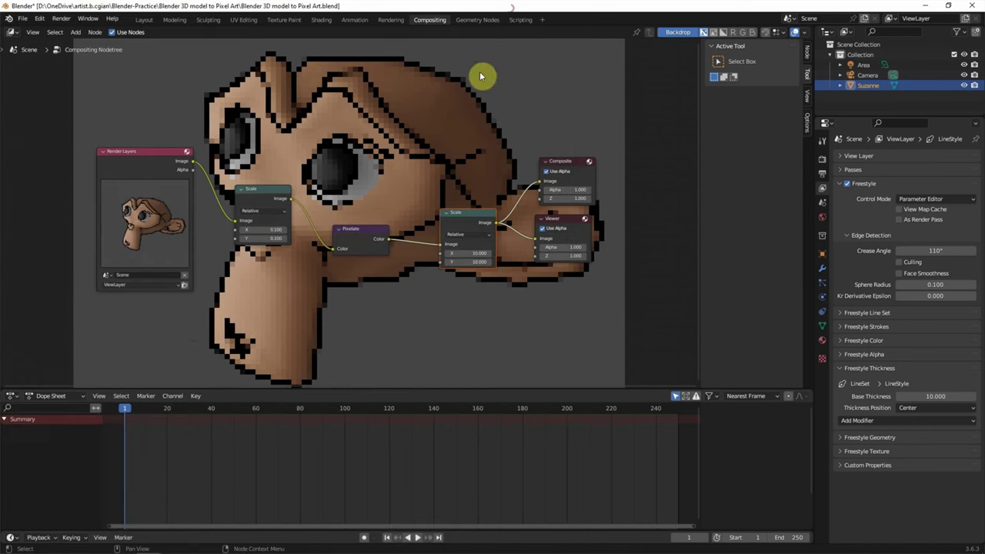
- Insert a Posterize node into the link from the second Scale to Composite
key(shift+a)
click(488, 156)
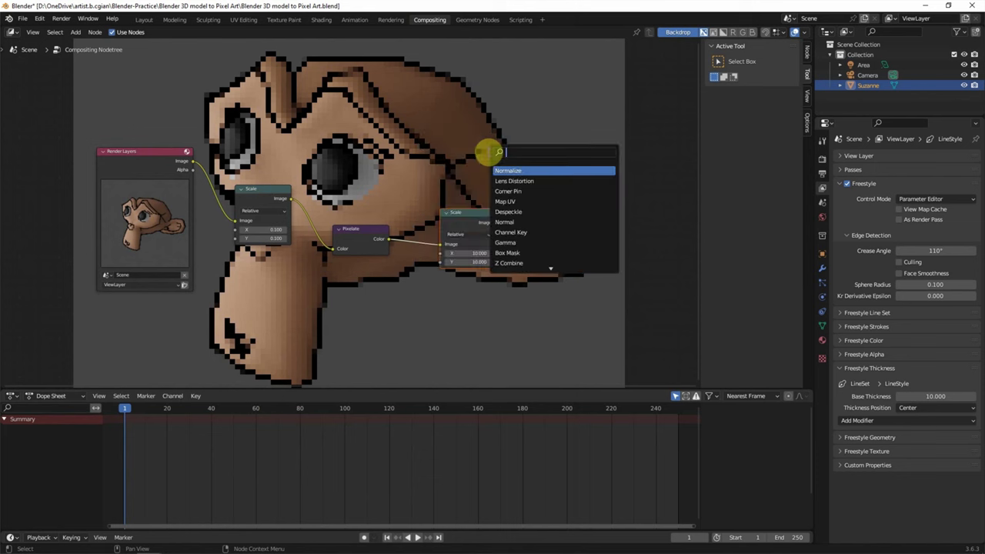
text(poterize)
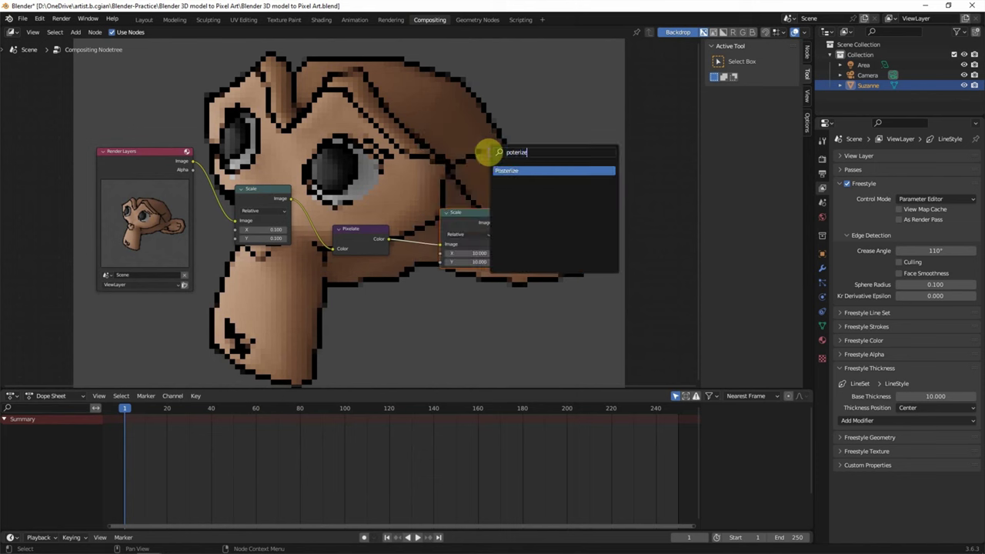
key(Return)
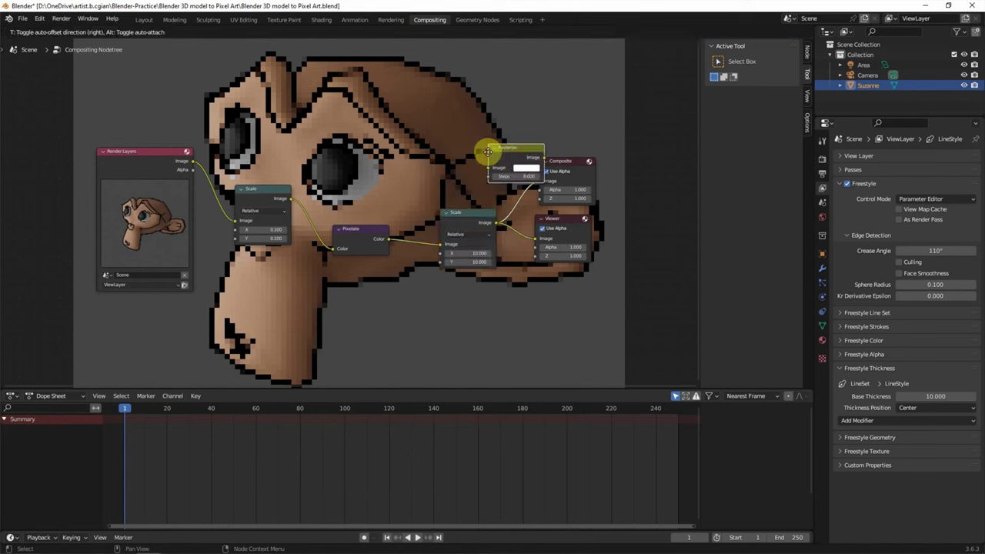
click(505, 225)
mouse_move(506, 224)
mouse_down()
mouse_move(559, 207)
mouse_move(539, 168)
mouse_up()
- Connect Posterize to the Viewer and set its Steps to 32
ctrl+shift+click(574, 222)
drag(574, 222, 663, 224)
drag(563, 187, 619, 245)
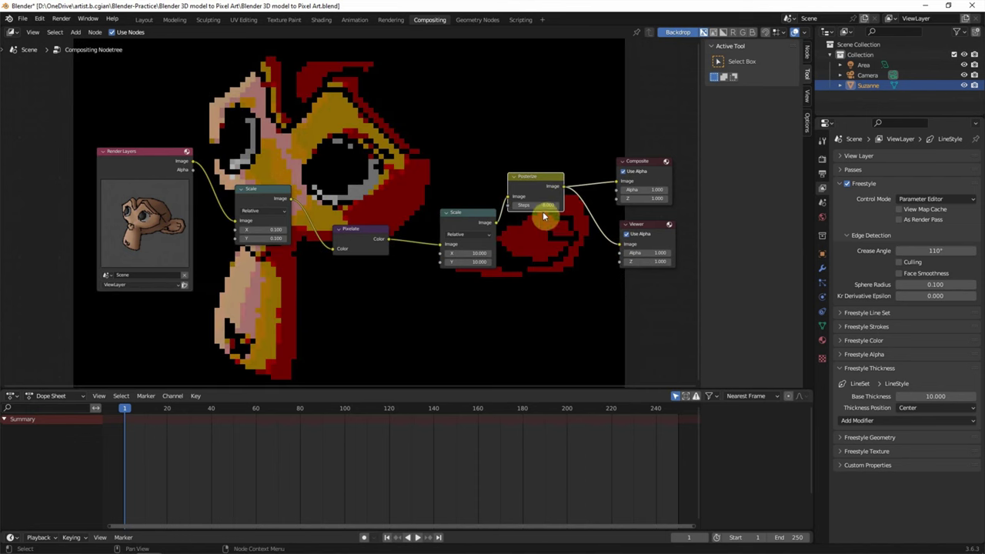
mouse_move(536, 205)
click(537, 206)
key(Return)
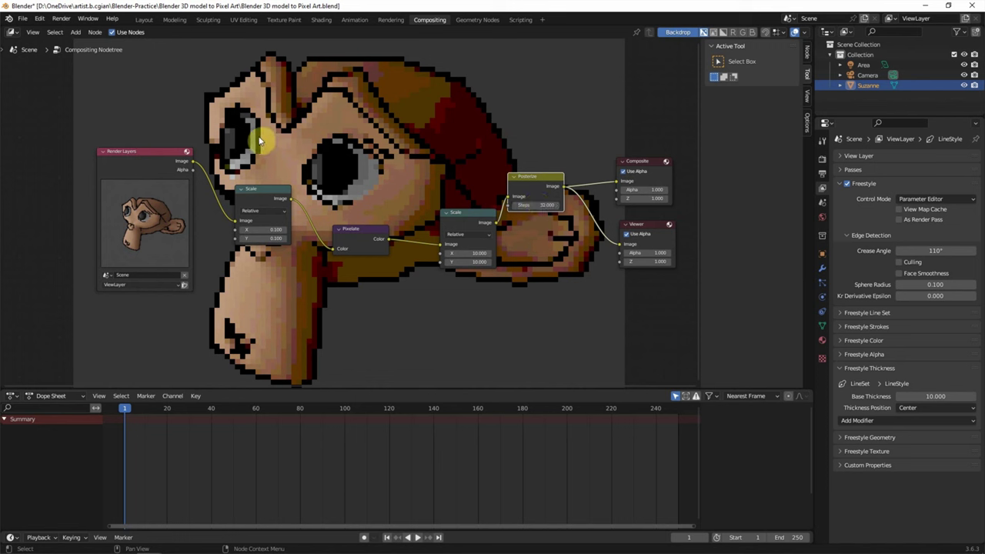
key(shift+a)
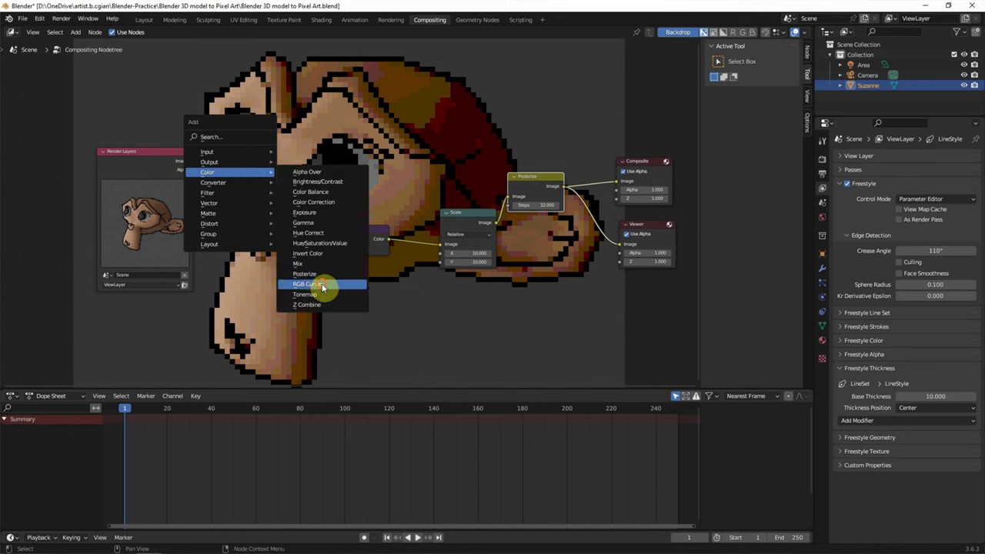
- Add an RGB Curves node after Render Layers with a darker White Level
click(322, 285)
click(185, 169)
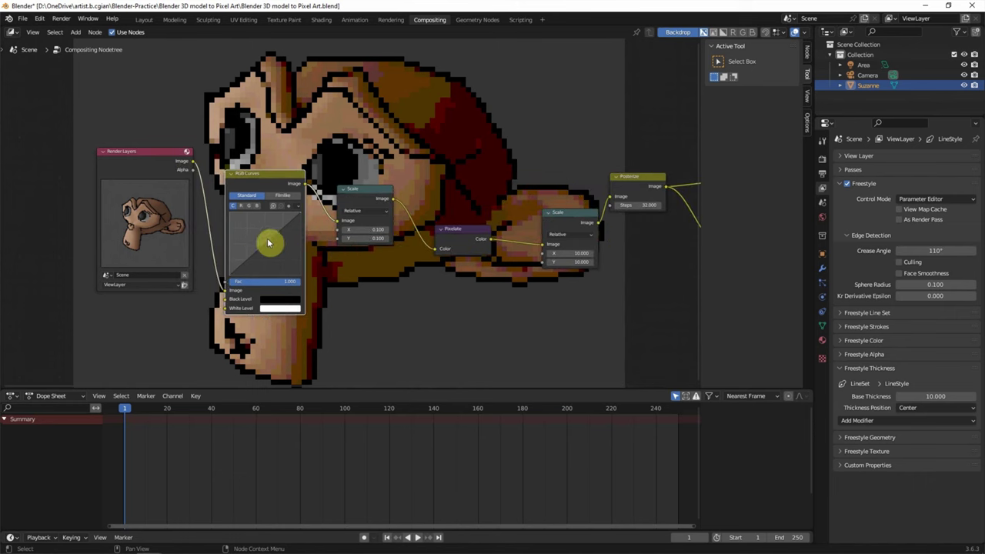
click(268, 312)
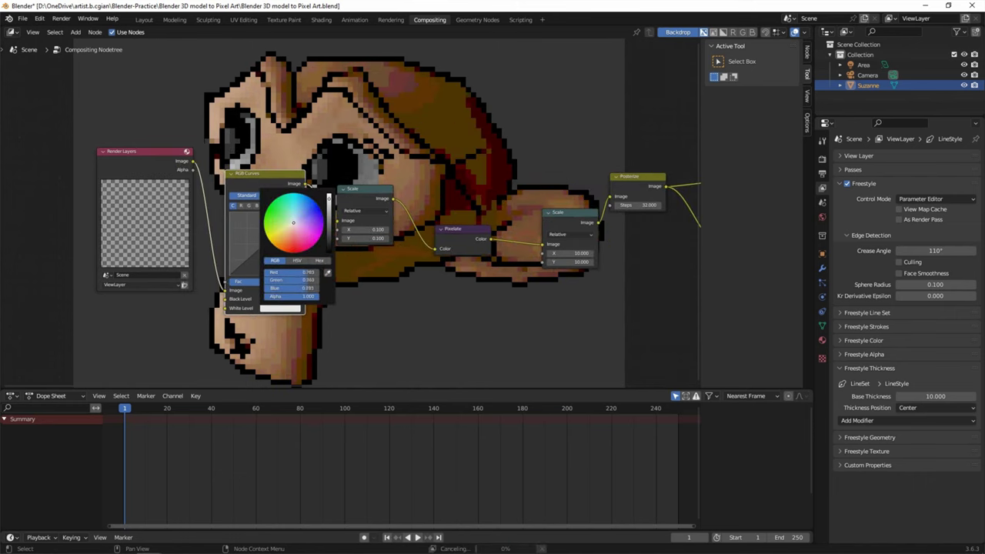
drag(329, 195, 330, 202)
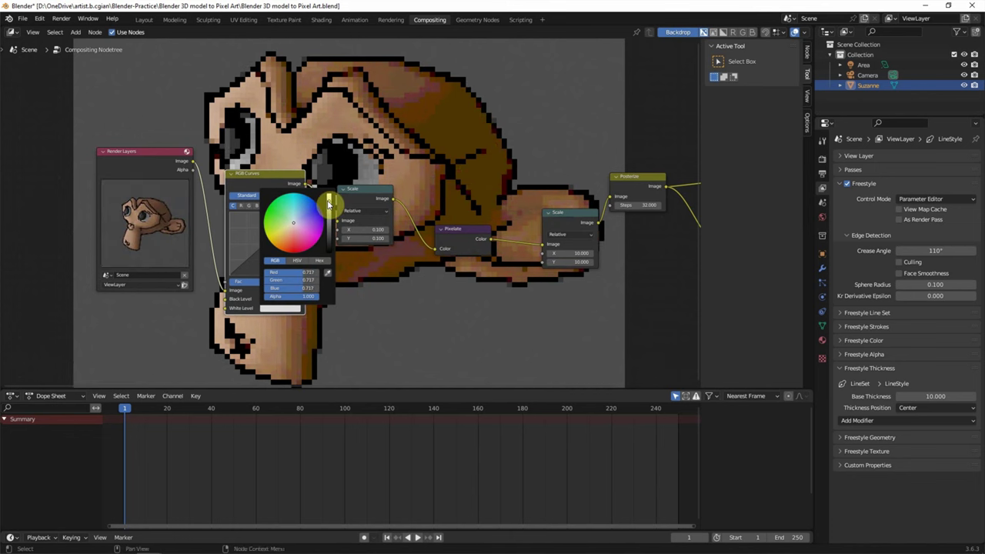
- View the latest render result, close it, and return to the Layout workspace
click(61, 19)
click(81, 70)
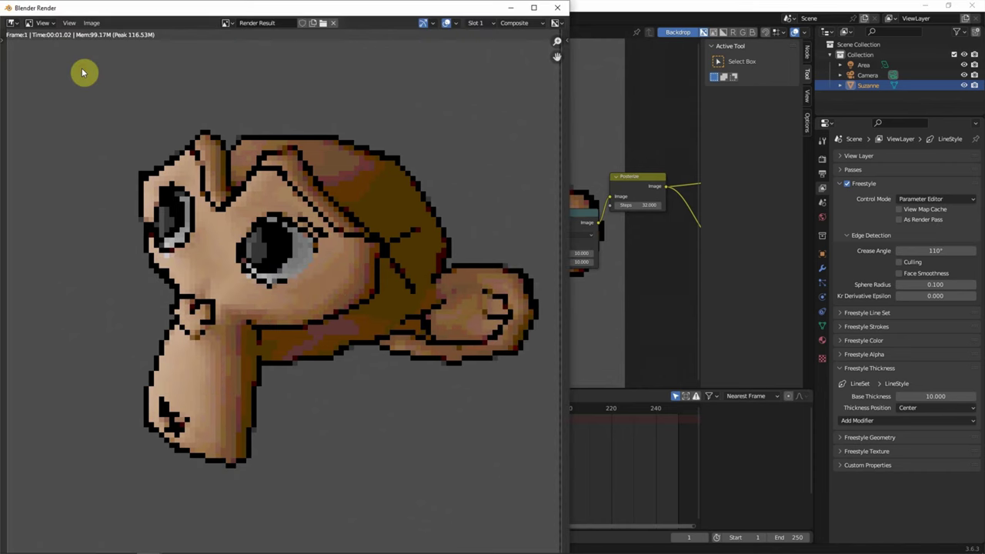
click(92, 22)
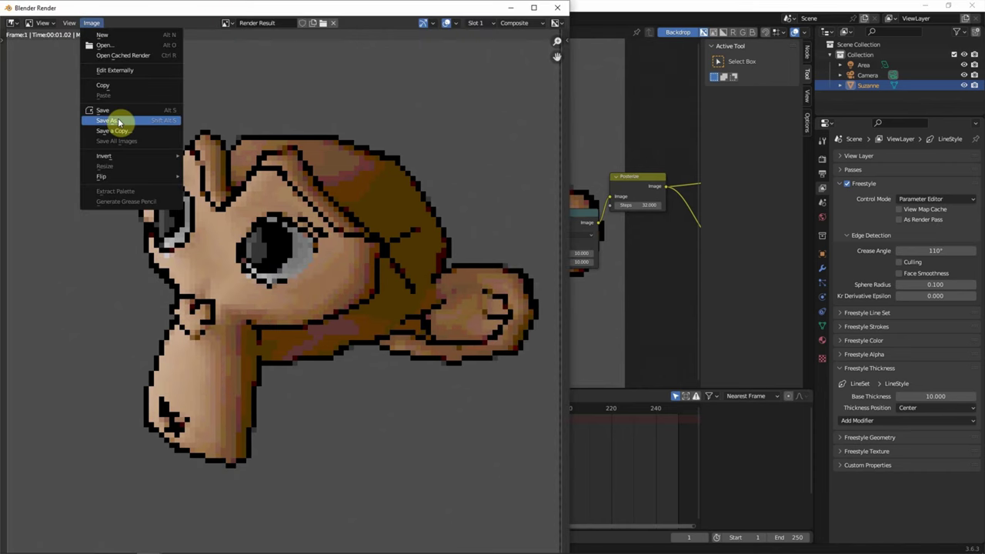
click(557, 7)
click(143, 19)
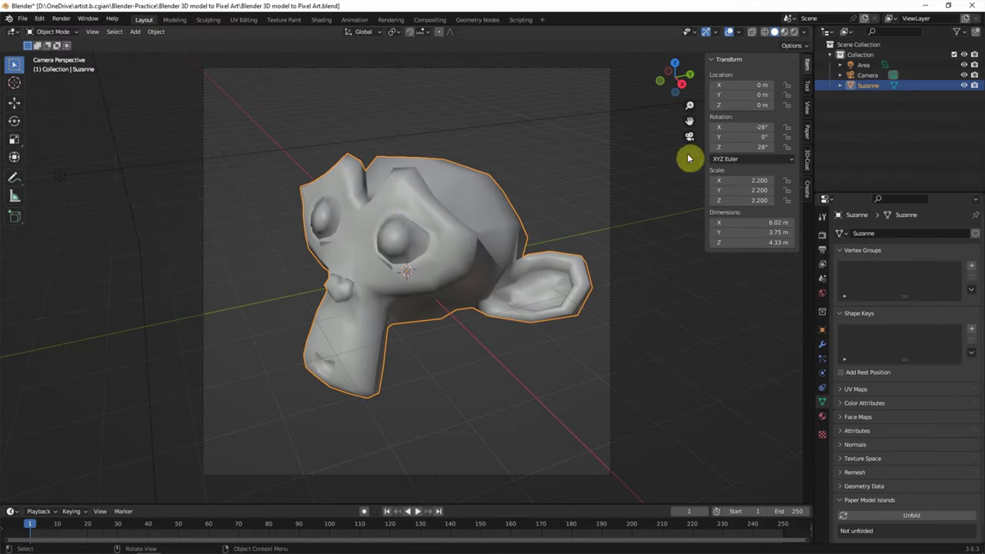
- Rotate Suzanne to 96° on Z, render it, then hide it in the outliner
drag(728, 146, 720, 147)
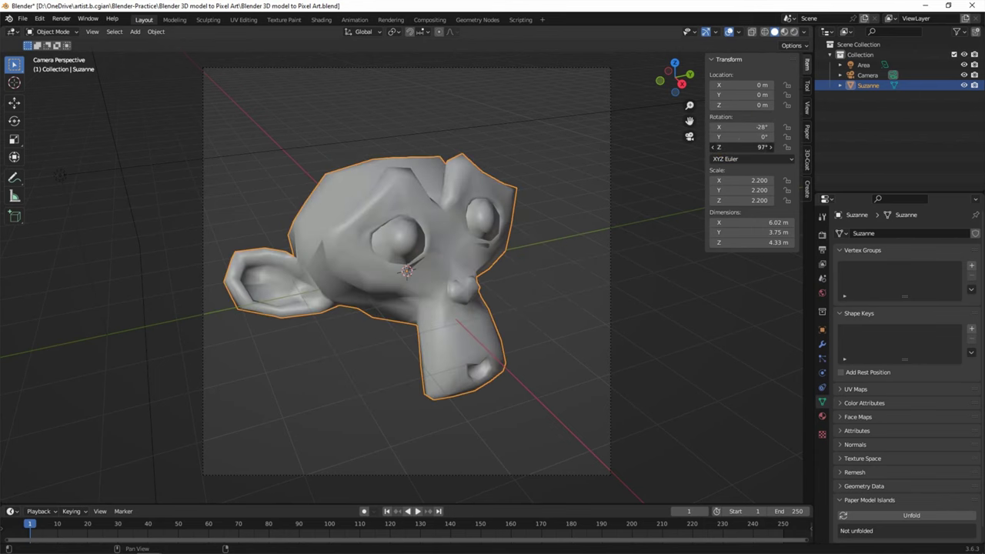
click(61, 18)
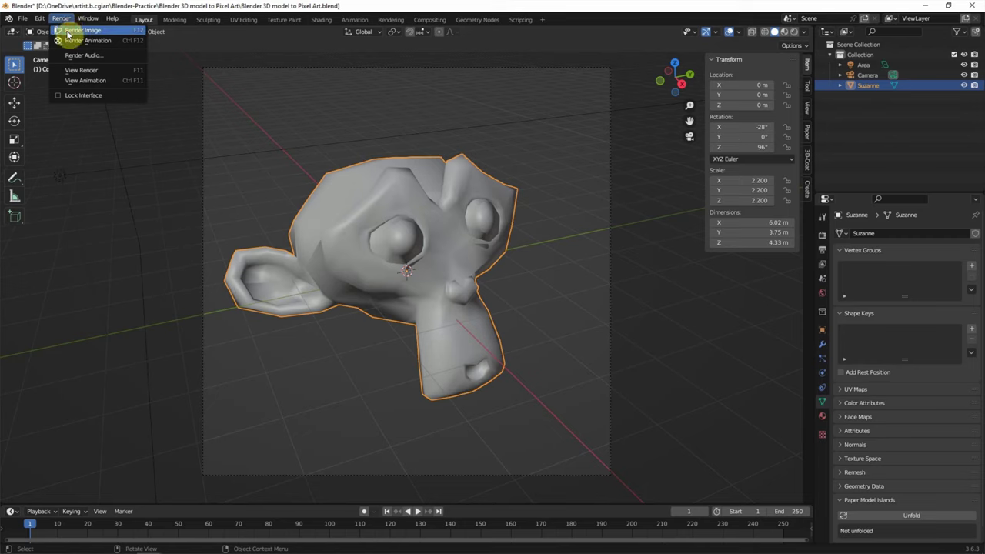
click(71, 31)
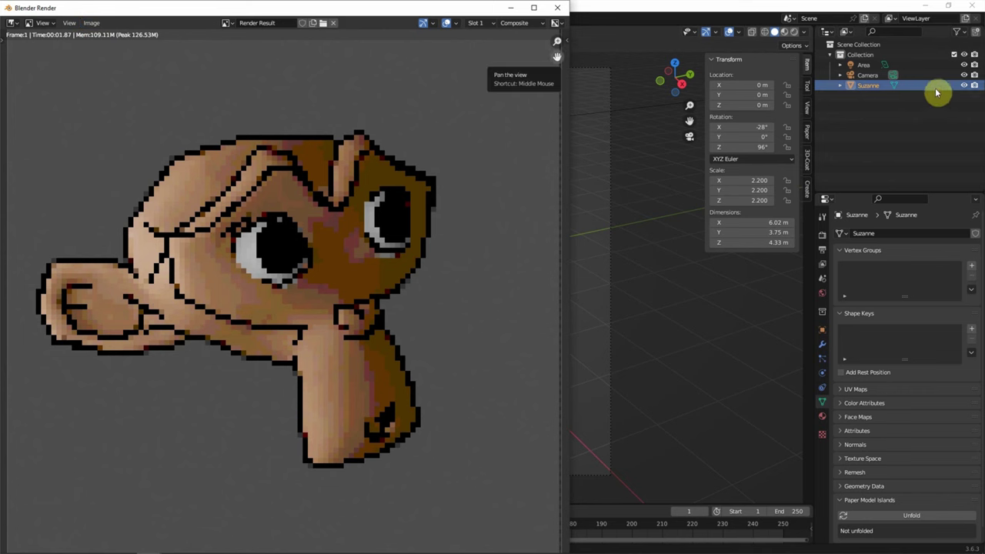
click(964, 86)
click(964, 86)
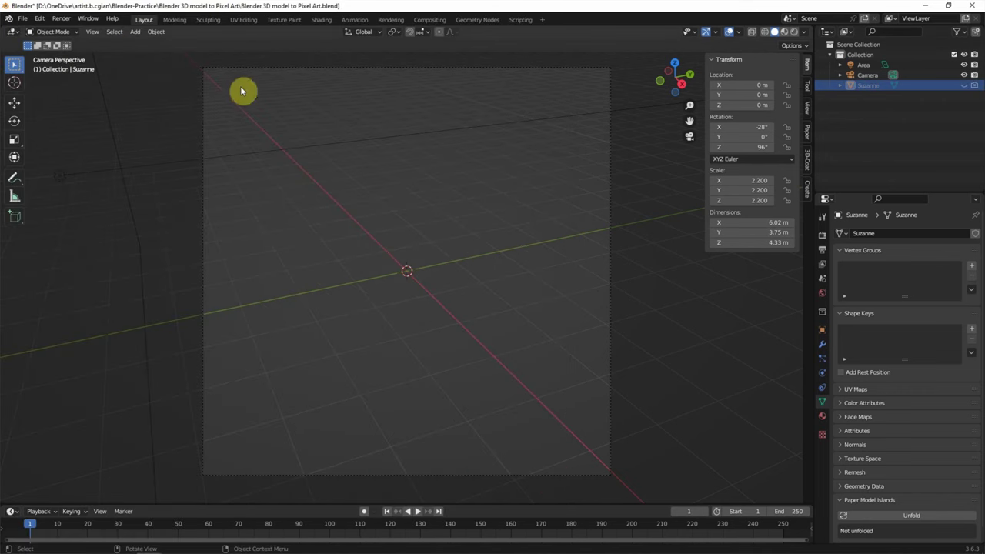
- Add a torus mesh scaled to 2.271
click(135, 31)
mouse_move(150, 43)
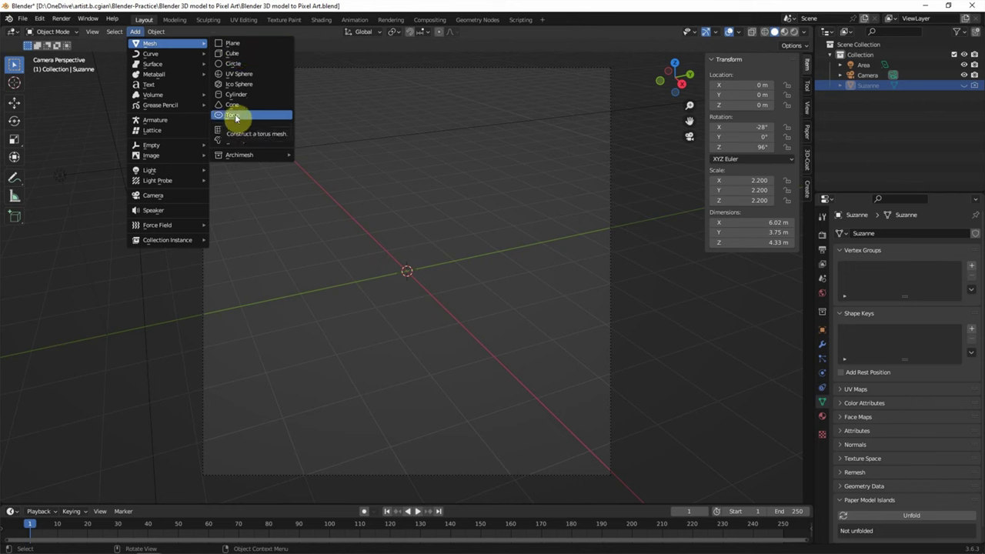
click(235, 116)
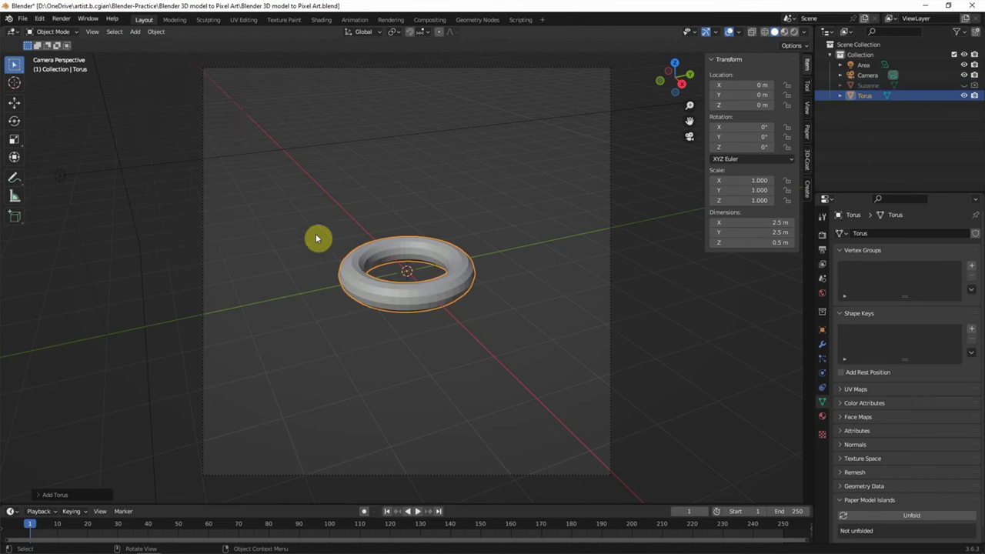
key(s)
click(440, 248)
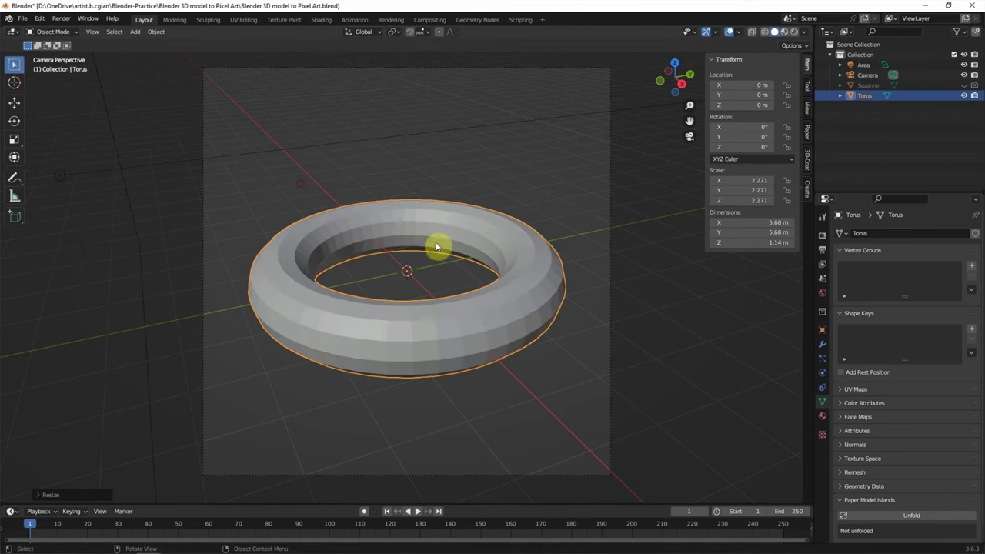
- Give the torus a new Material.003 with a red base colour and render
click(822, 415)
click(887, 277)
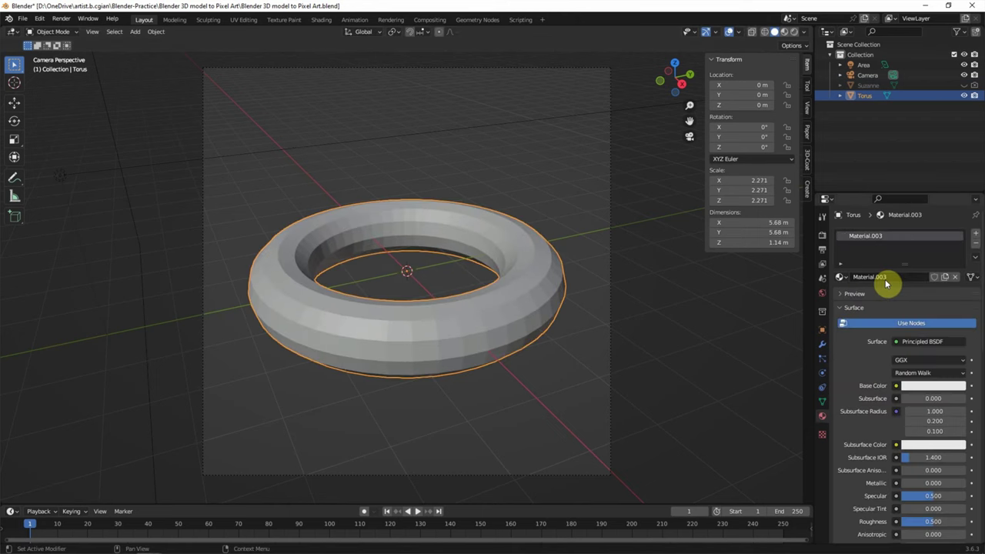
click(914, 386)
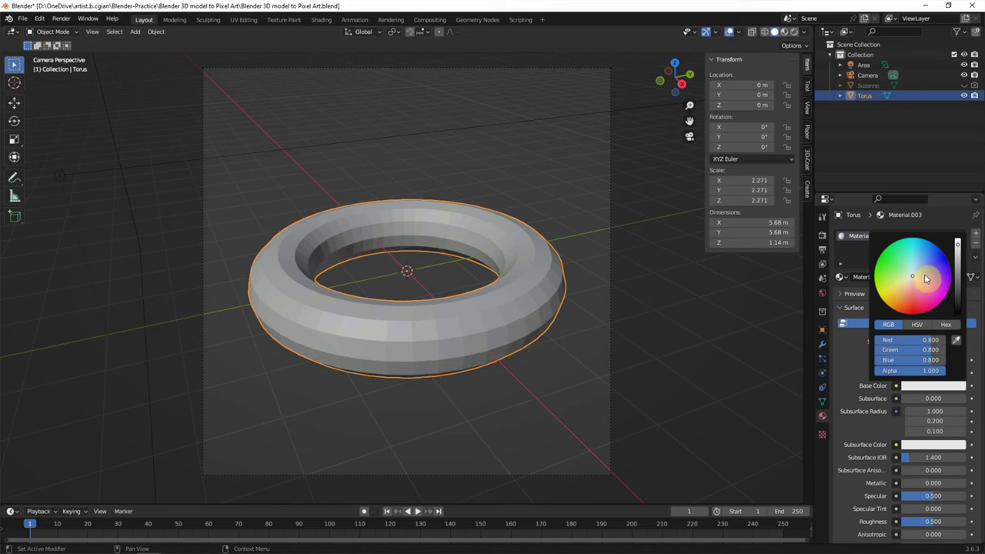
drag(926, 275, 947, 275)
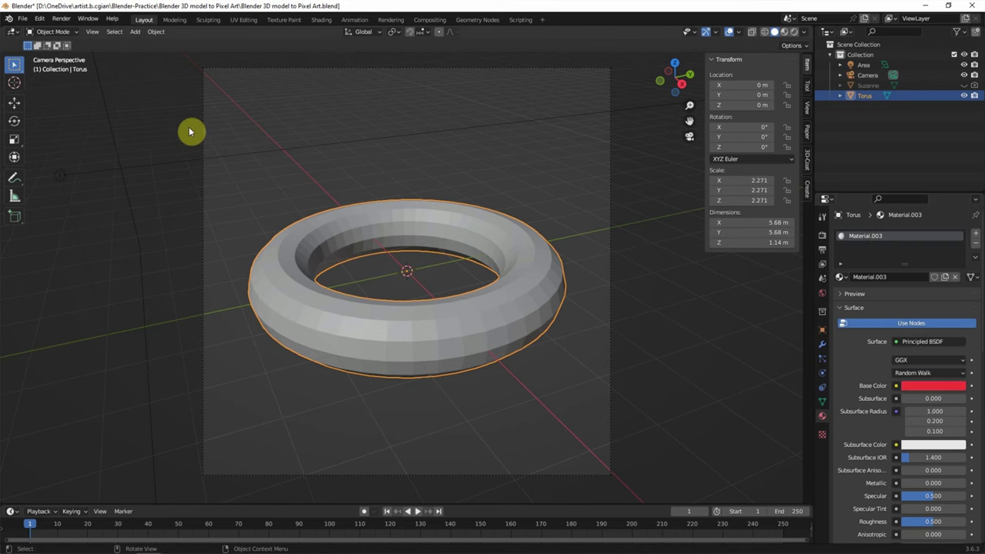
click(61, 19)
click(66, 31)
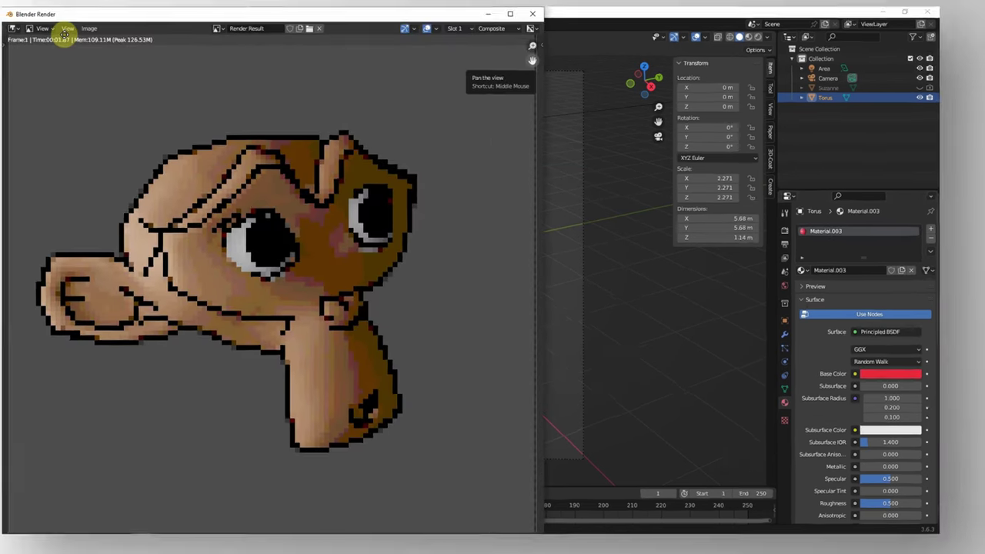